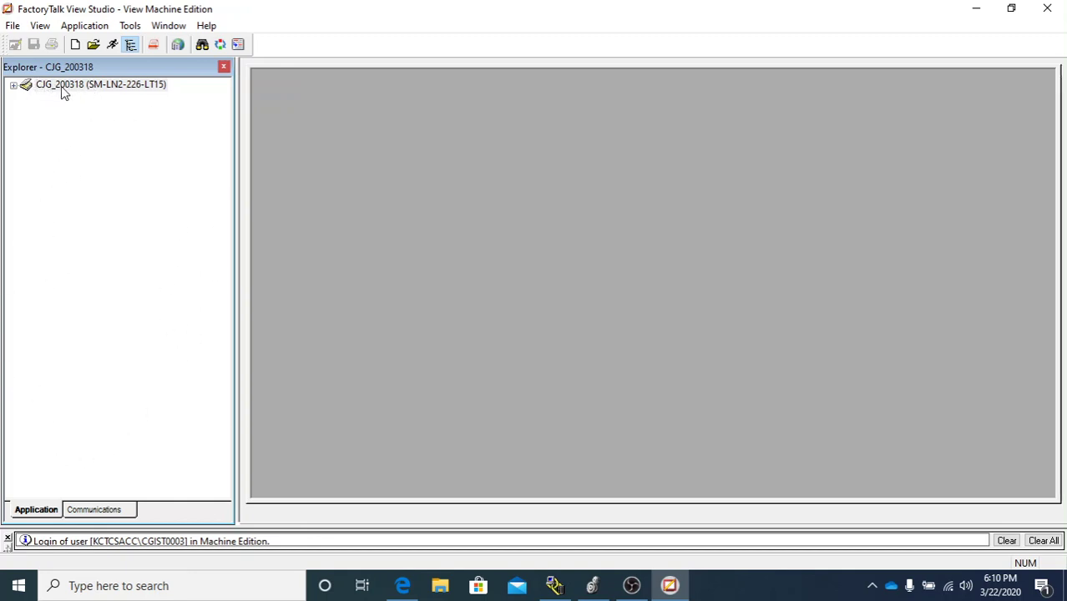
- Expand the CJG_200318 application down to its project folders and the RSLinx Enterprise node
click(13, 86)
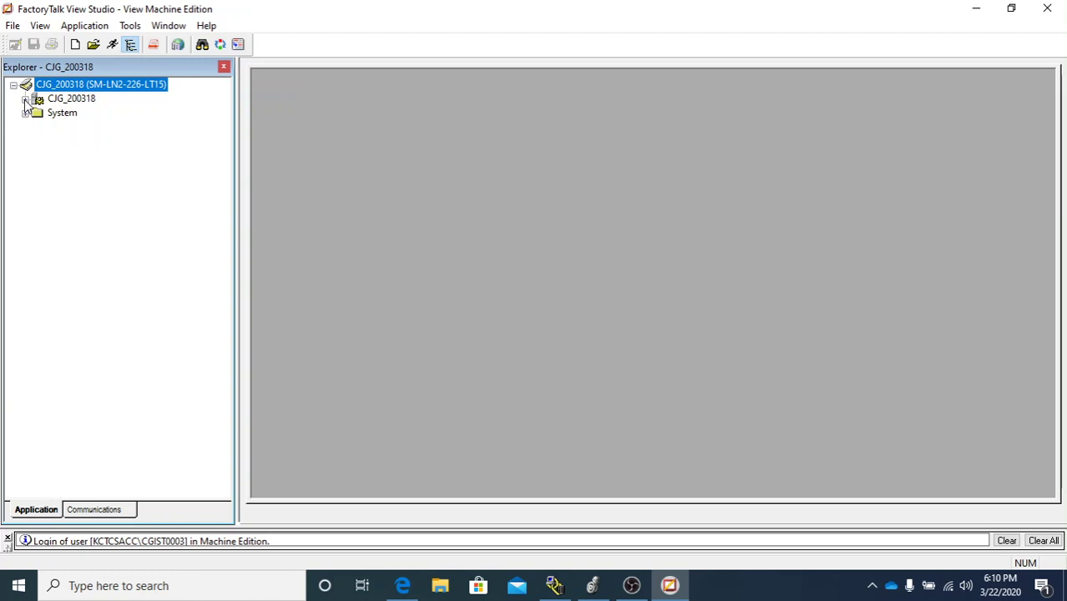
click(25, 100)
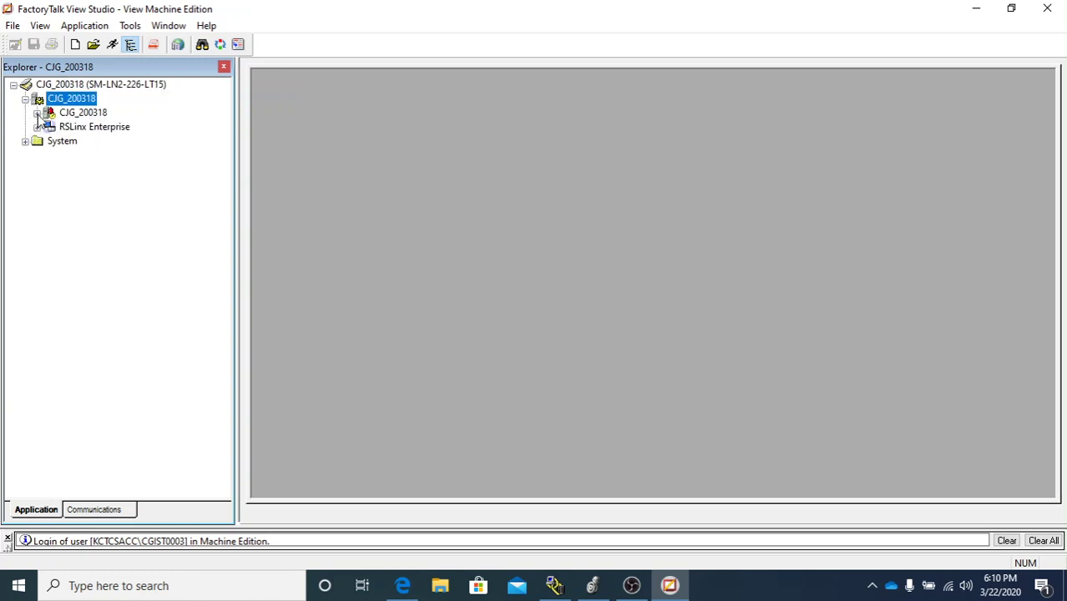
click(36, 114)
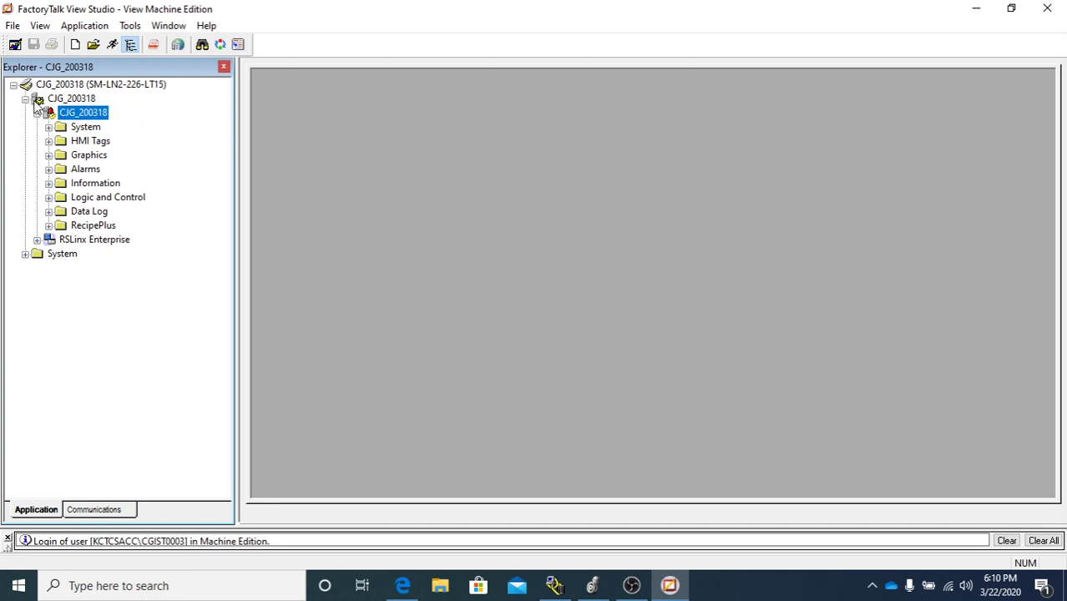
click(37, 240)
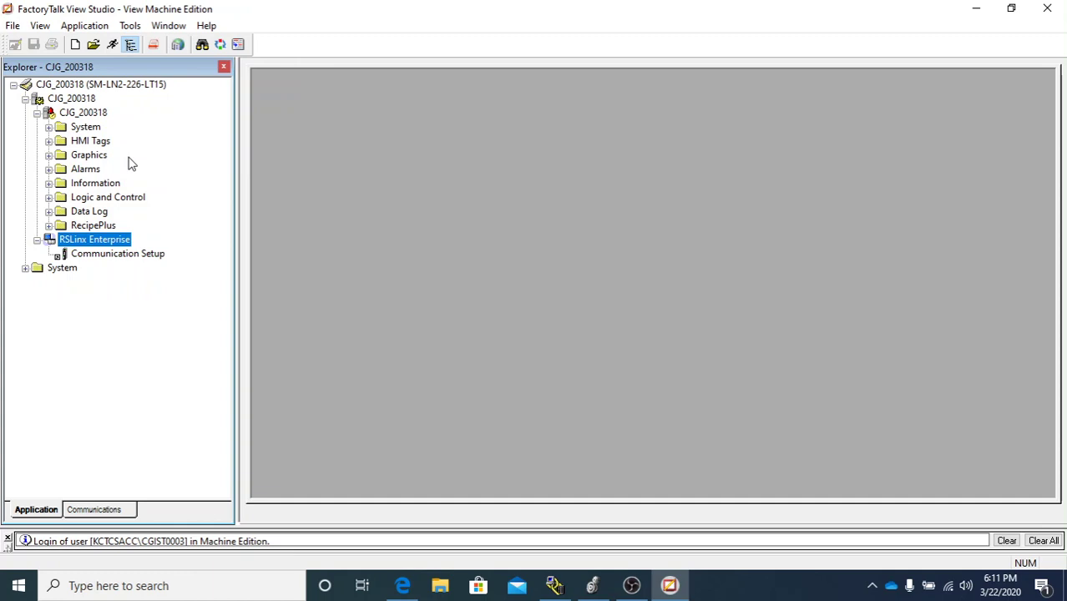
- Open Project Settings from the System folder and look through the available project window sizes
click(49, 129)
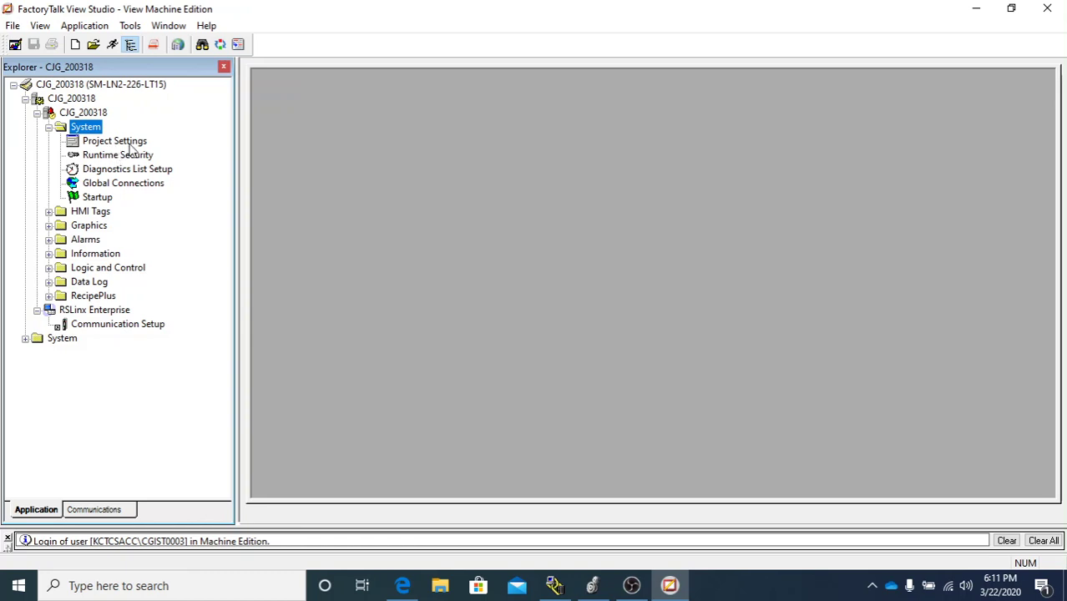
double_click(113, 141)
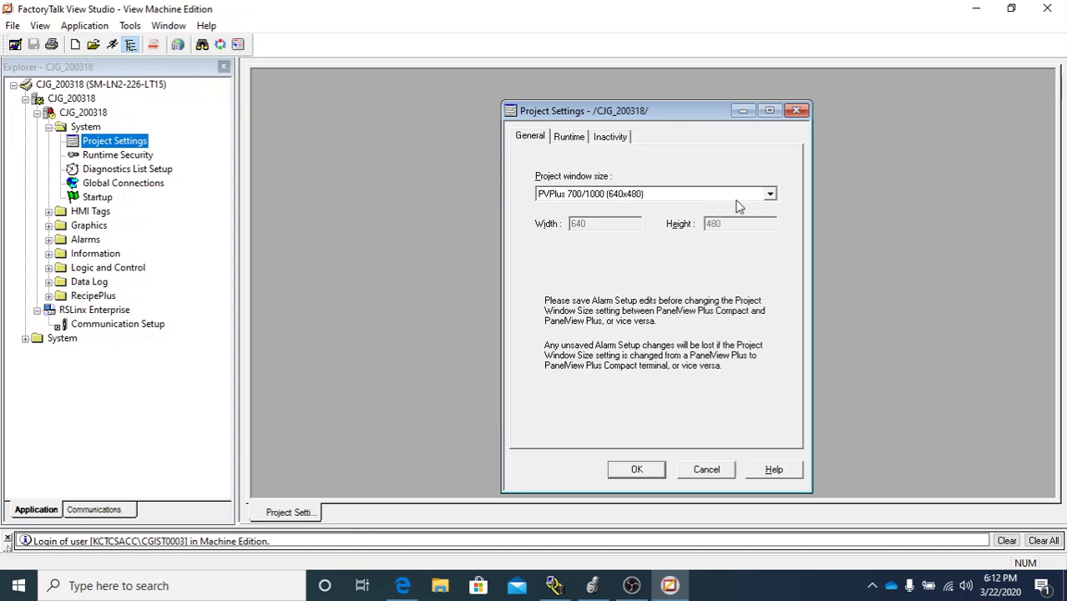
click(769, 194)
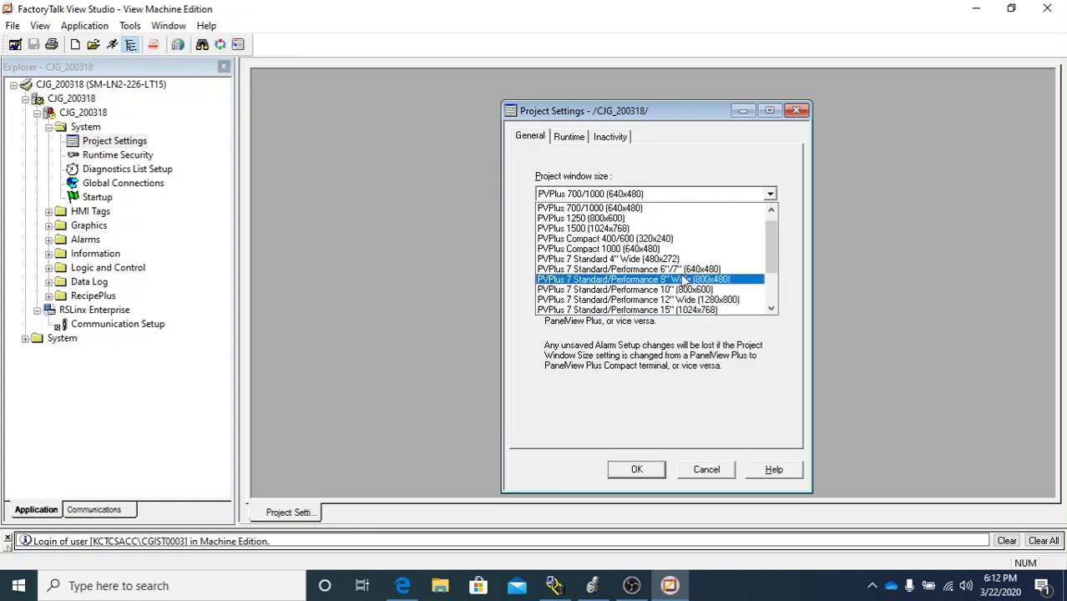
click(752, 159)
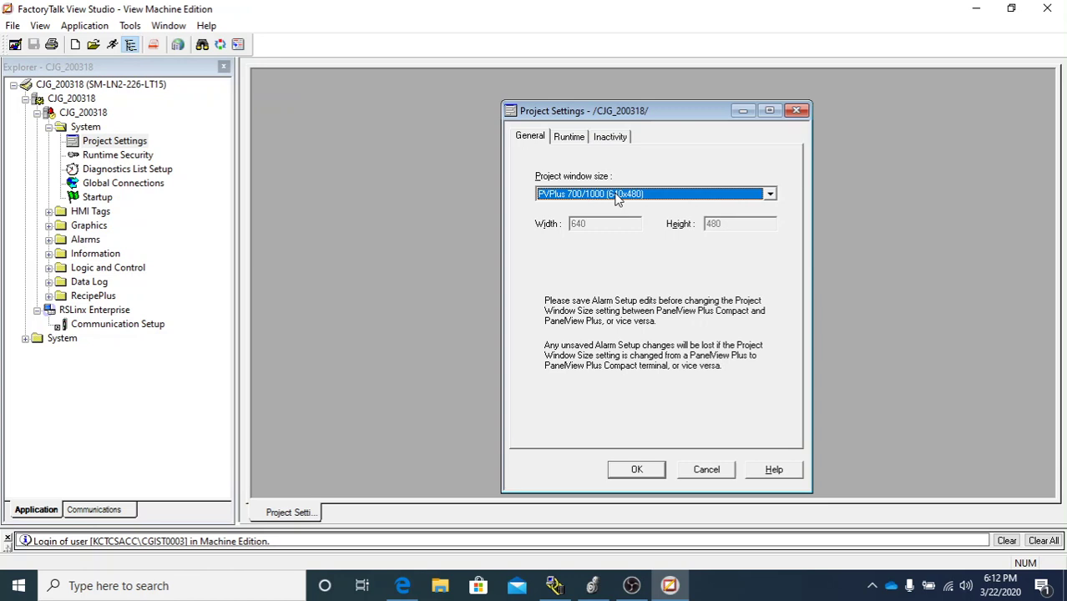
- Try enabling auto logout with a return to the MAIN display on logout in the project's runtime settings
click(571, 137)
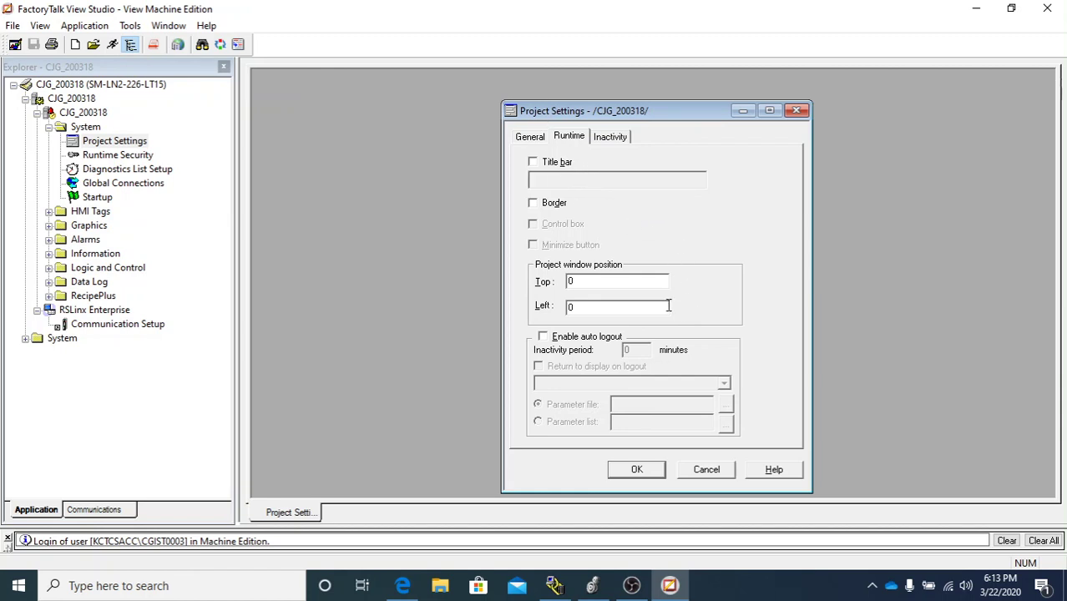
click(544, 340)
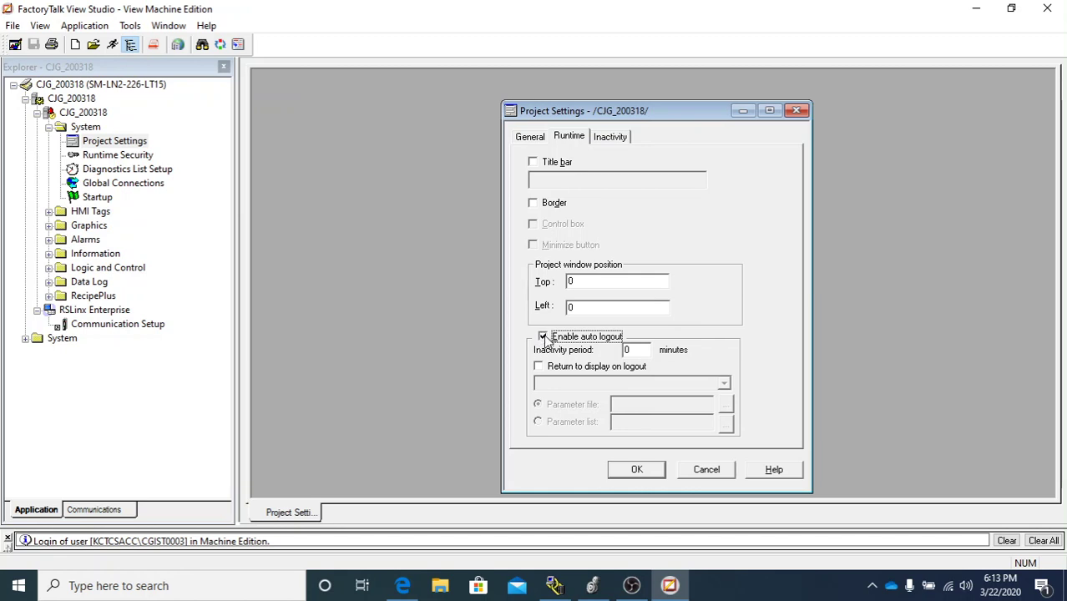
click(543, 337)
click(543, 337)
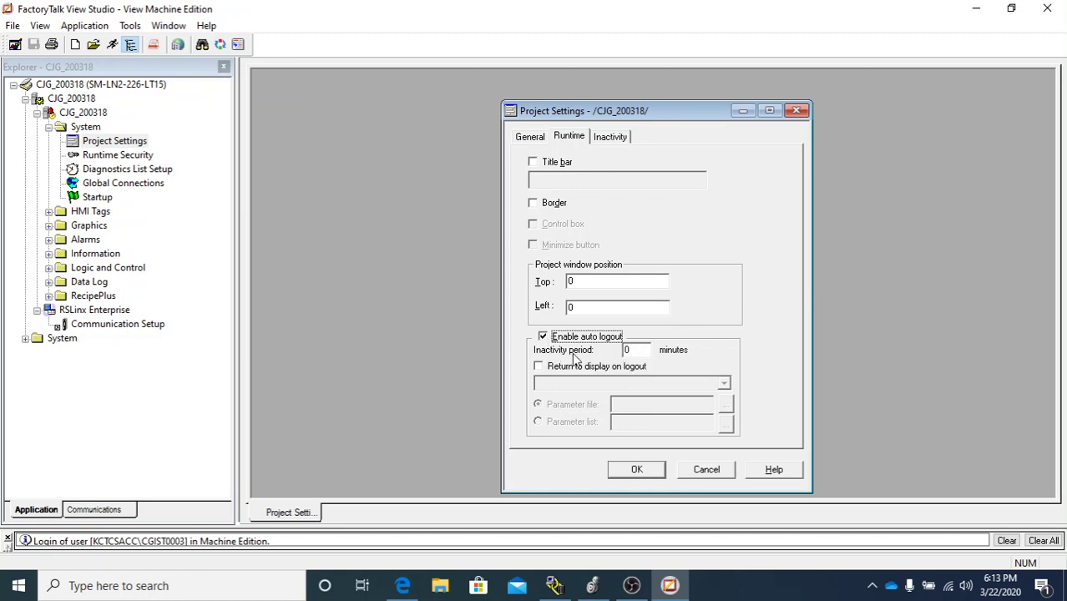
click(542, 338)
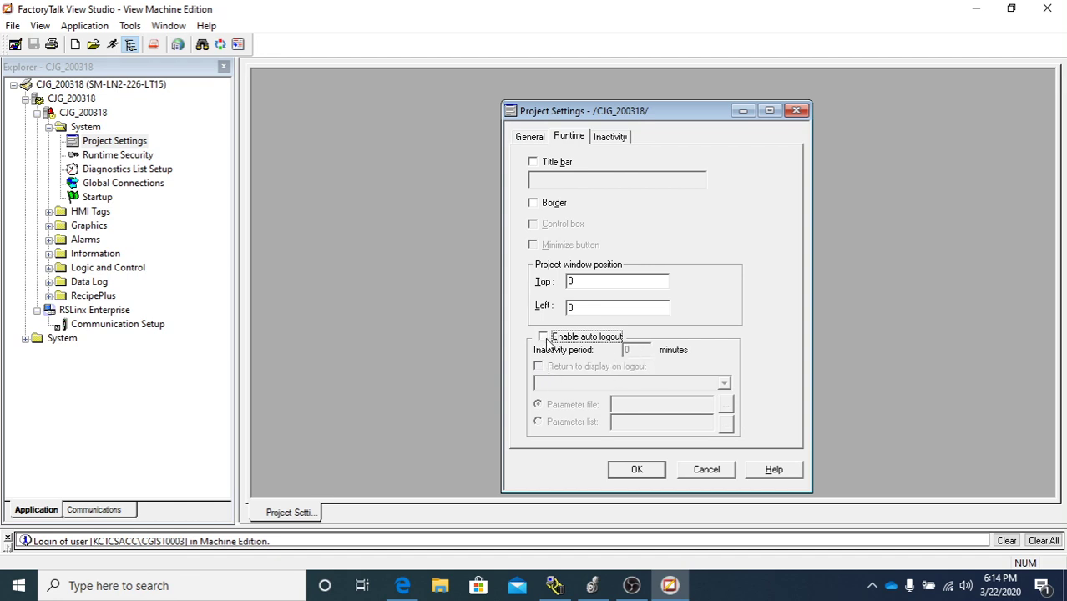
click(543, 337)
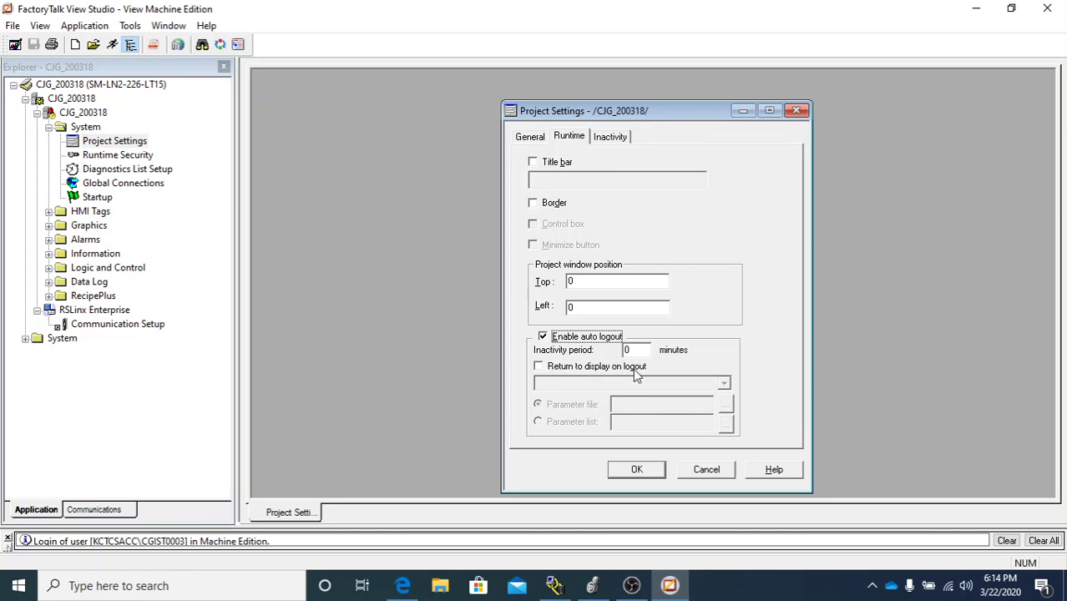
click(538, 369)
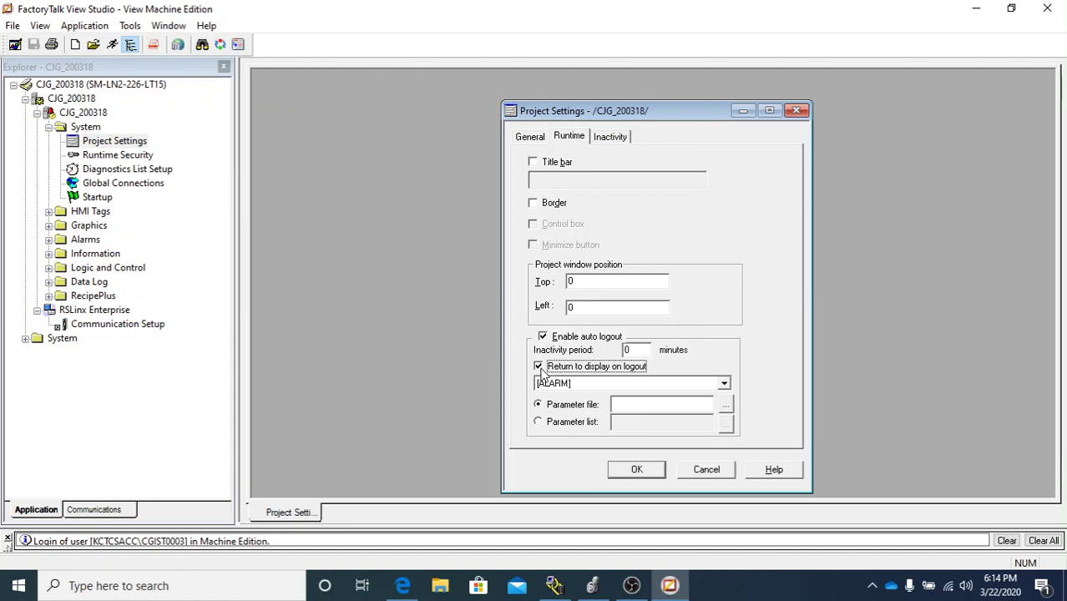
click(722, 383)
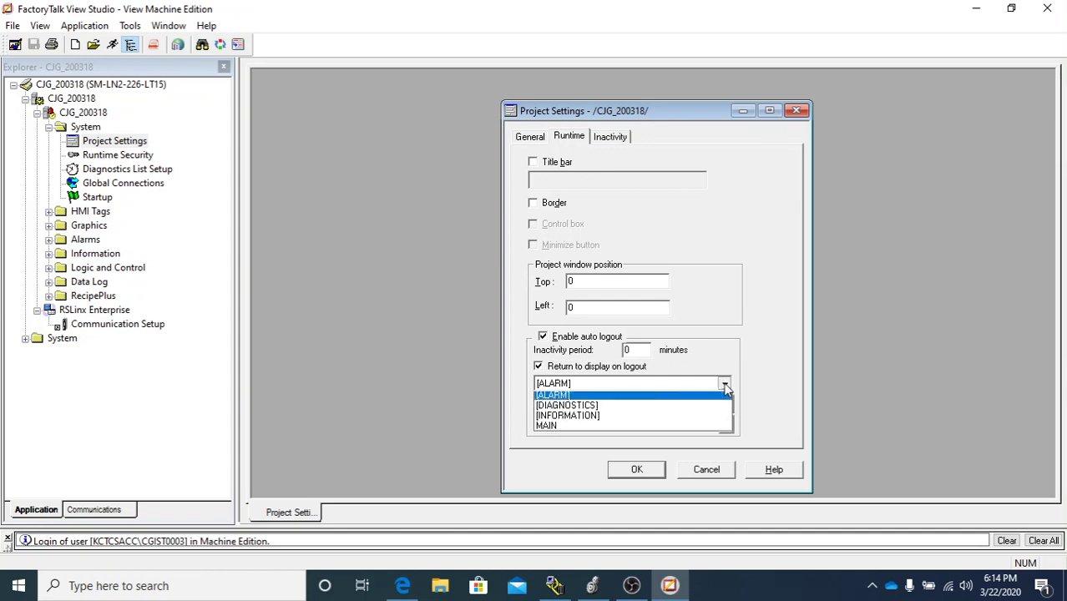
click(583, 429)
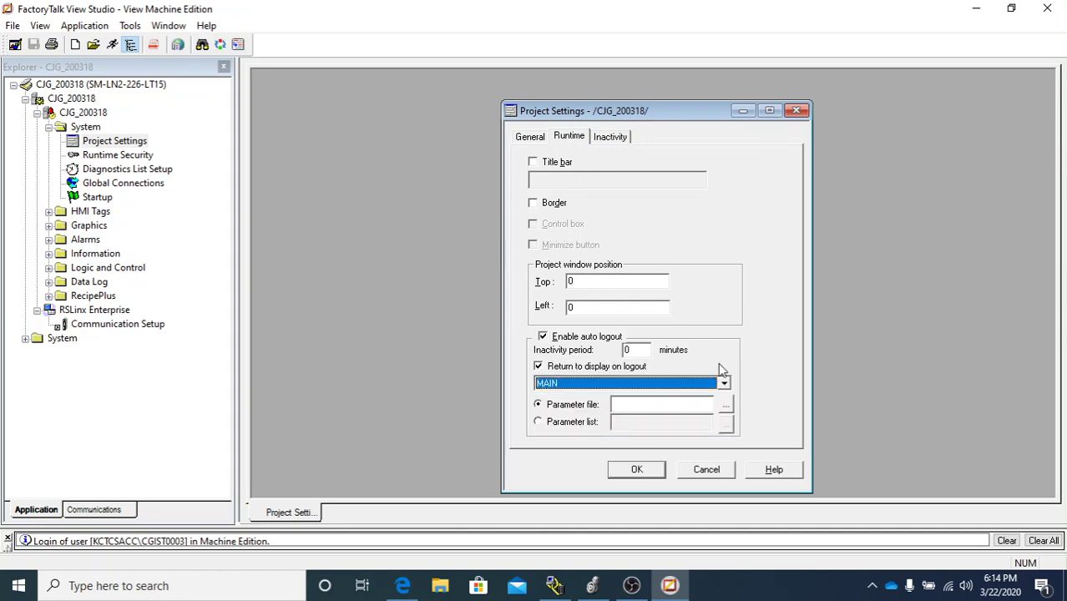
click(537, 367)
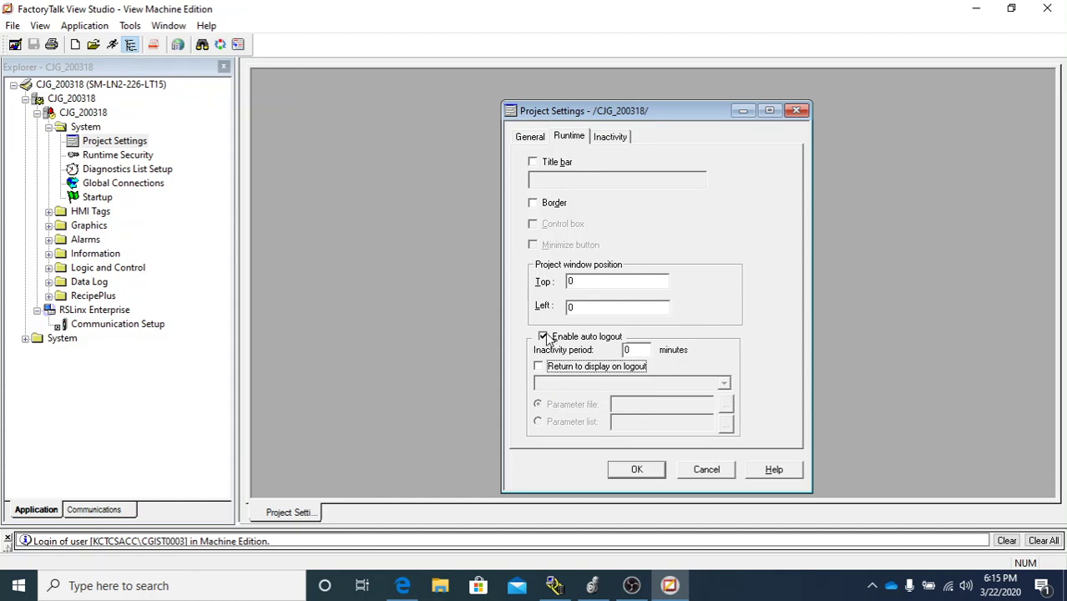
click(542, 336)
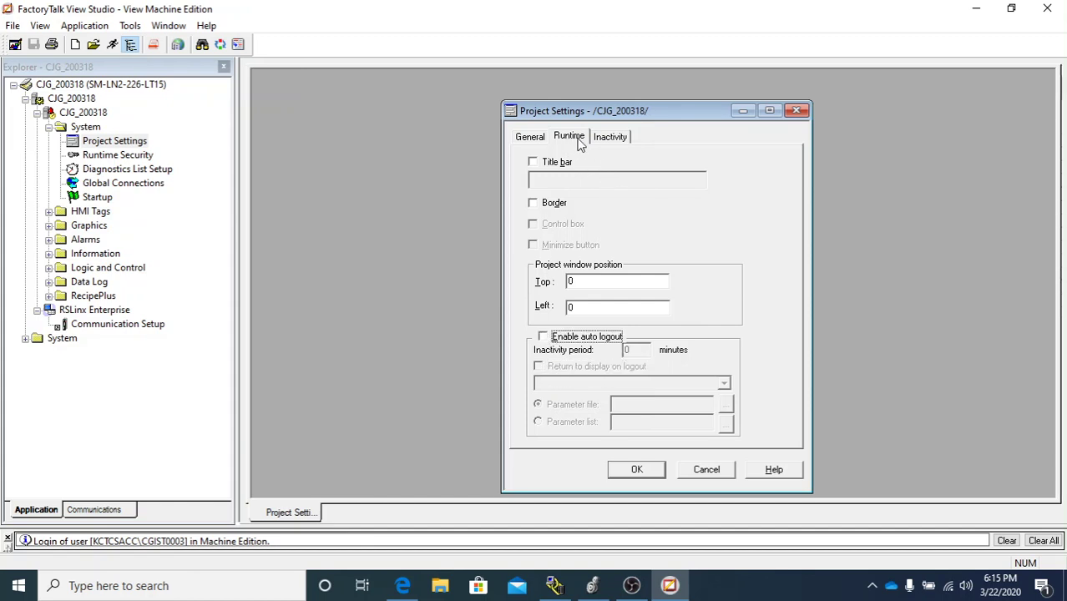
- Review the Inactivity, Runtime and General project settings and accept them
click(609, 137)
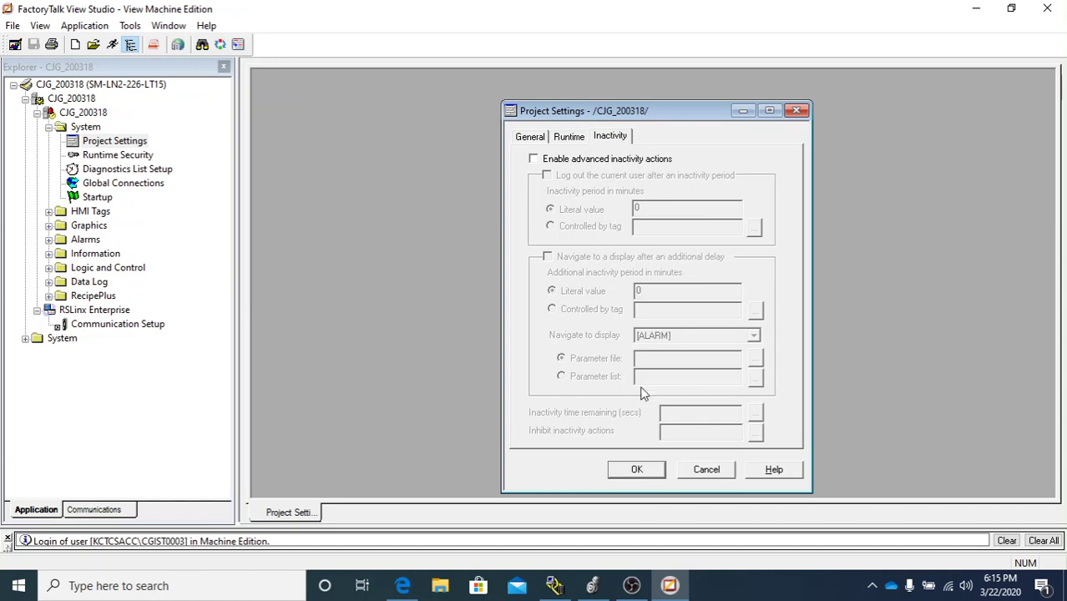
click(571, 138)
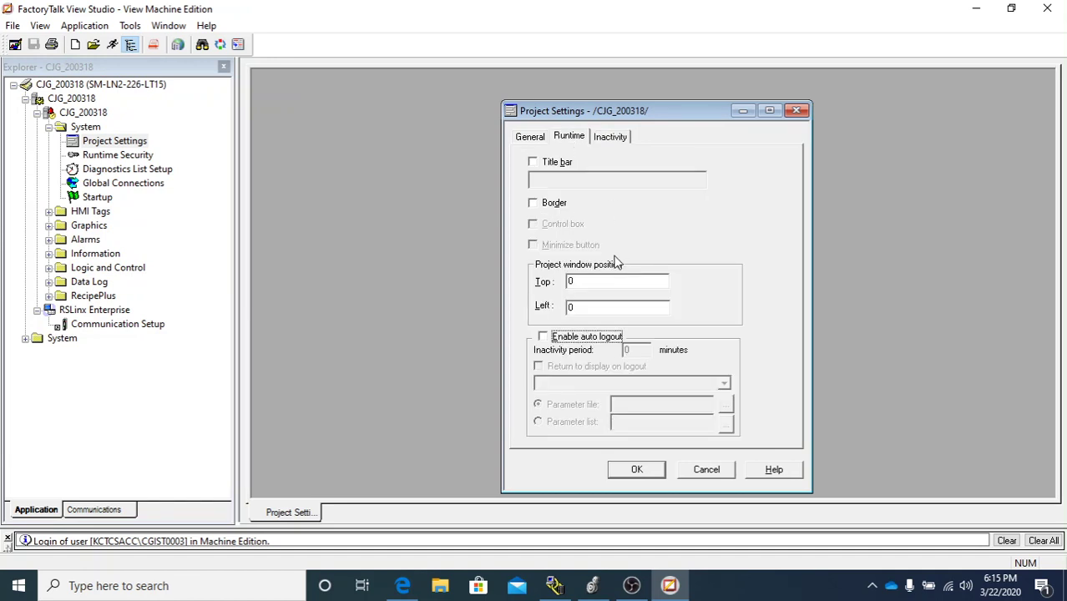
click(528, 139)
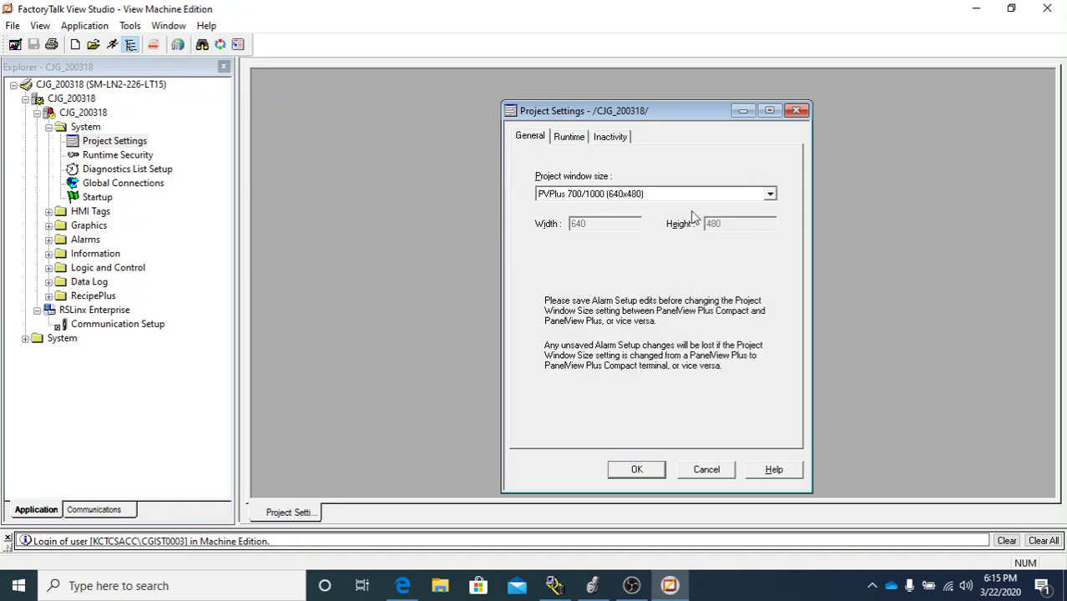
click(571, 138)
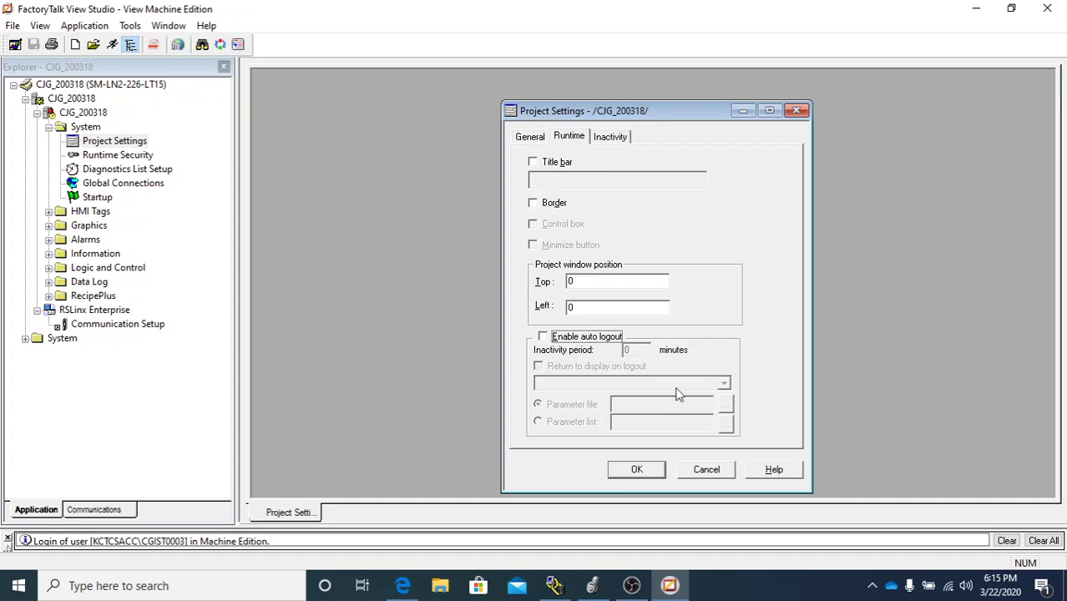
click(634, 470)
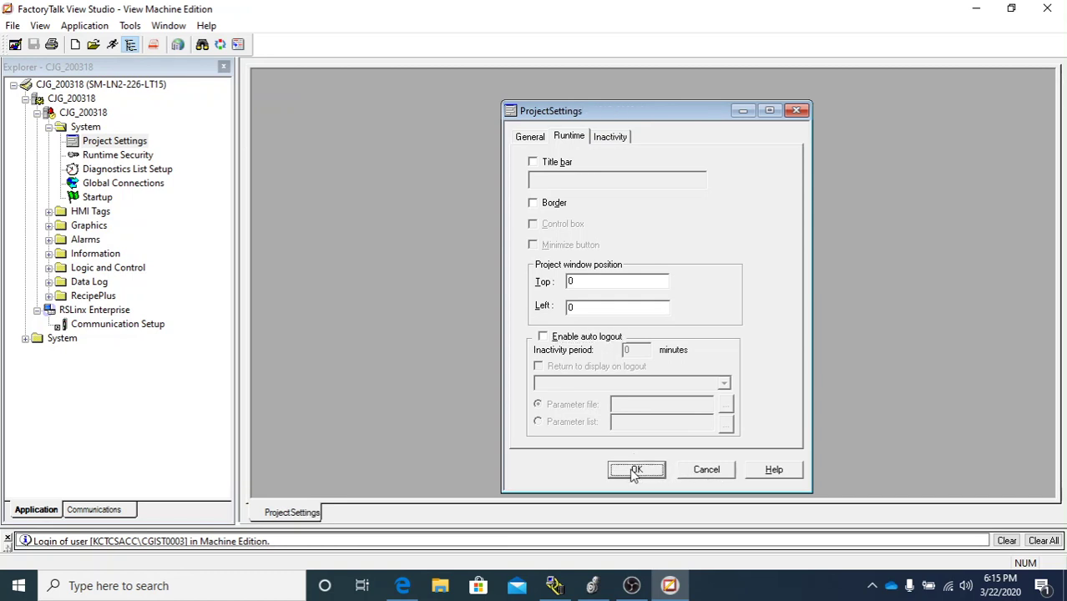
- Review the Runtime Security accounts in a maximized window and the project's Startup settings, closing each one
click(113, 155)
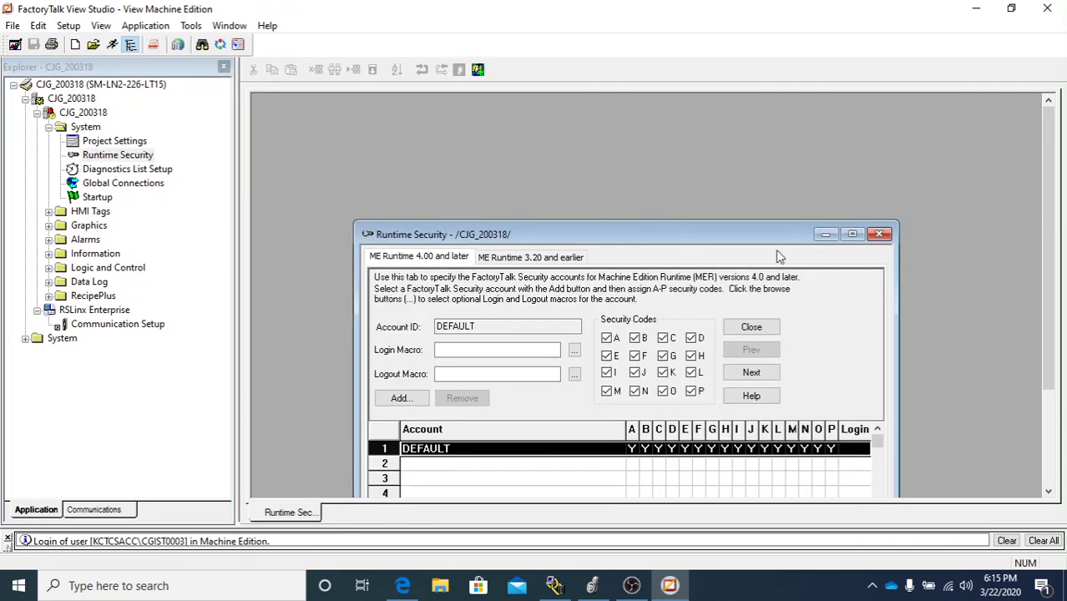
click(852, 234)
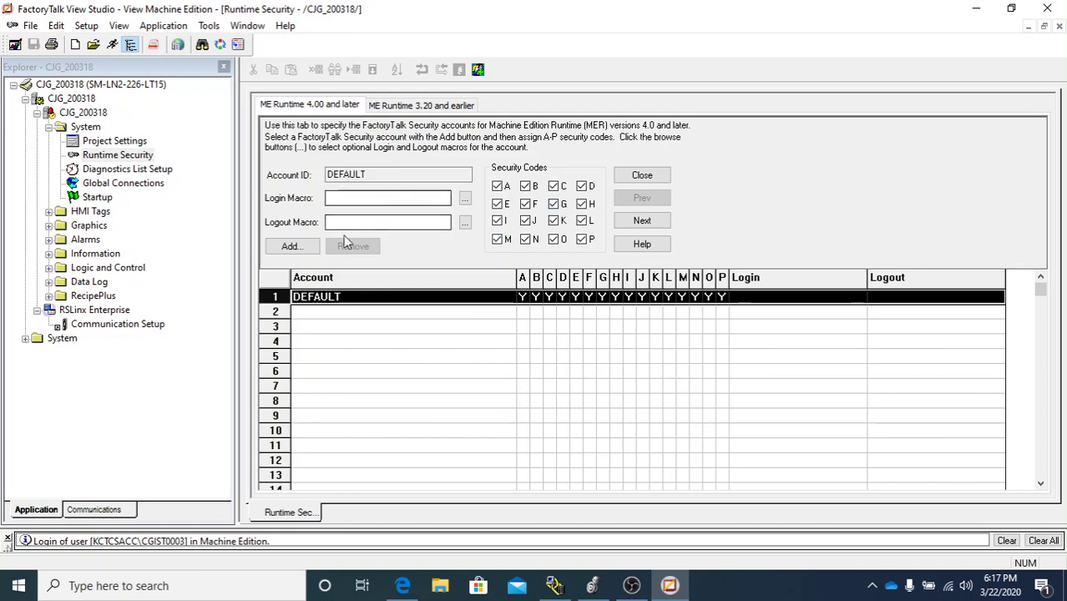
click(641, 175)
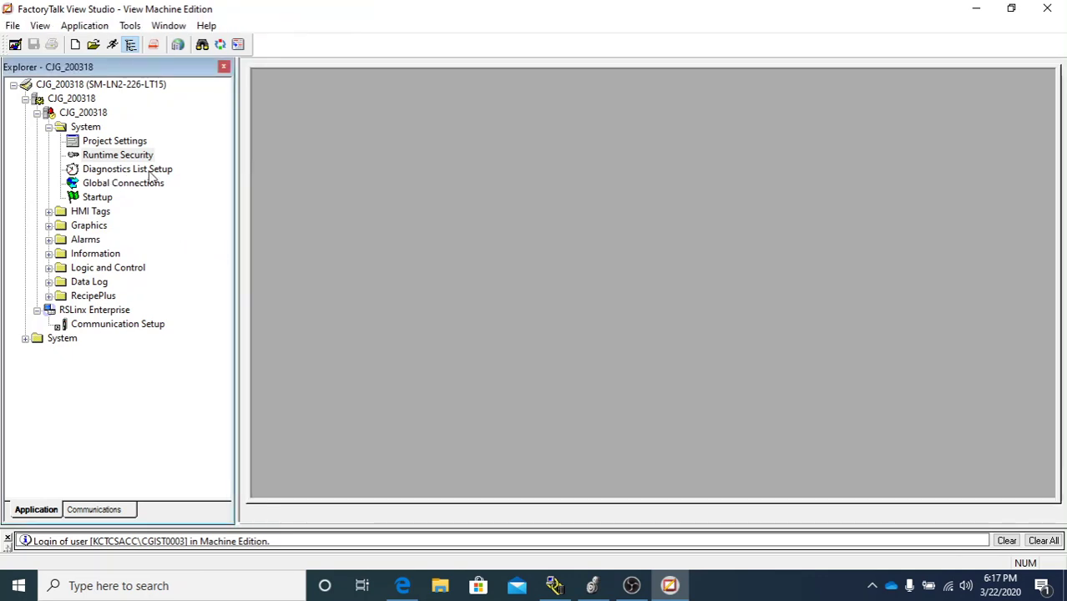
double_click(98, 198)
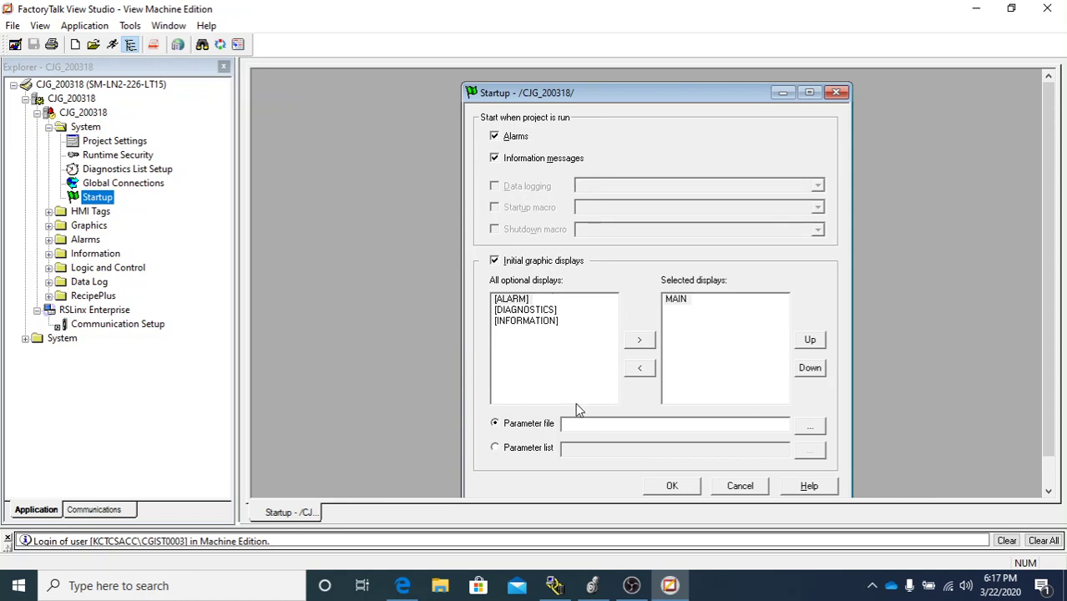
click(685, 487)
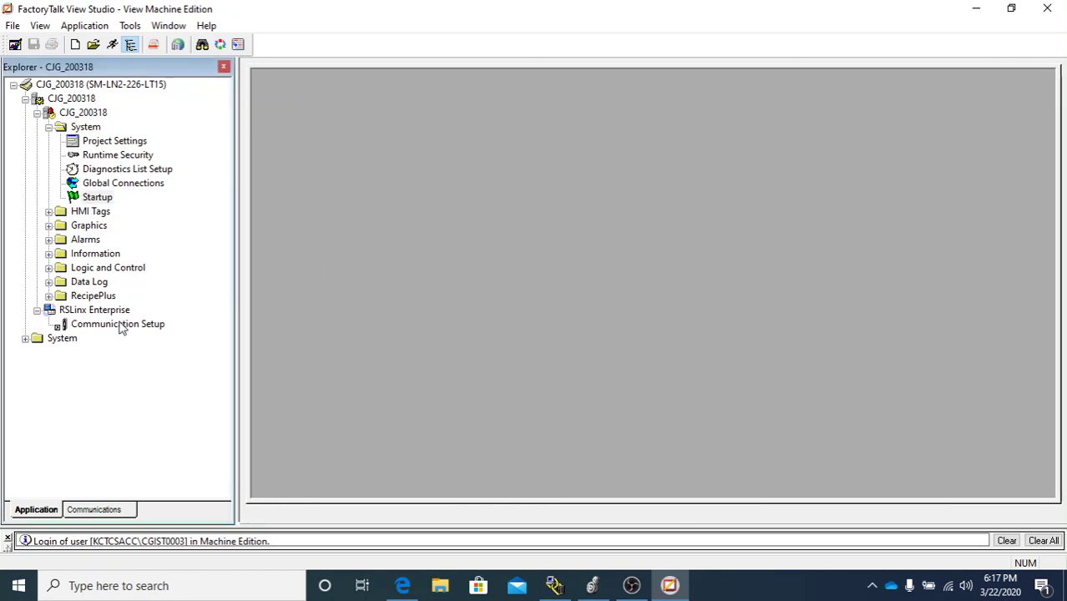
- Look inside the HMI Tags folder, expand the Displays list under Graphics and select the MAIN display
click(49, 212)
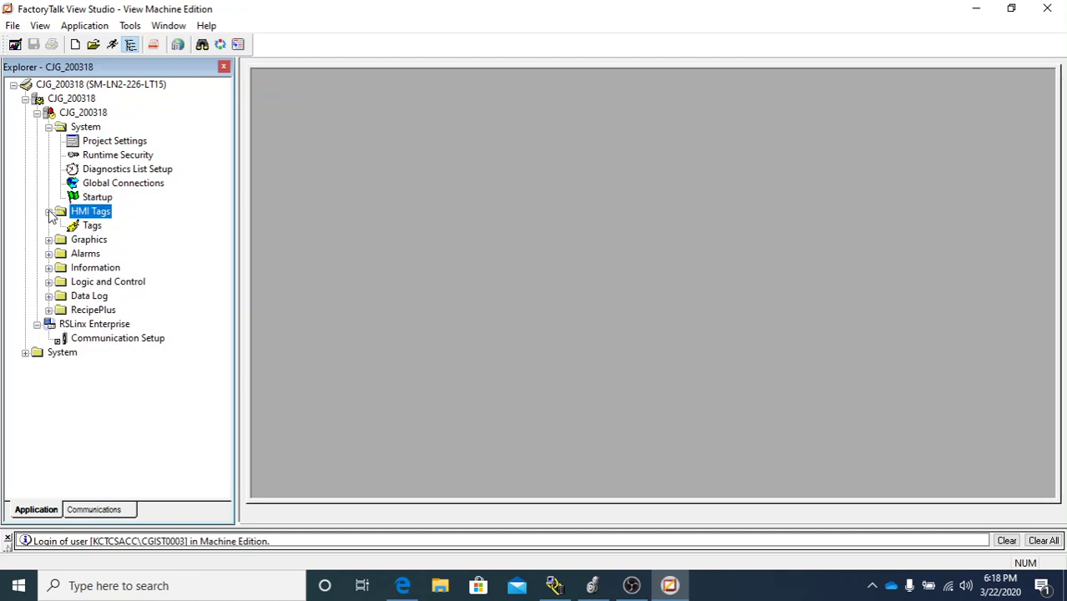
click(49, 213)
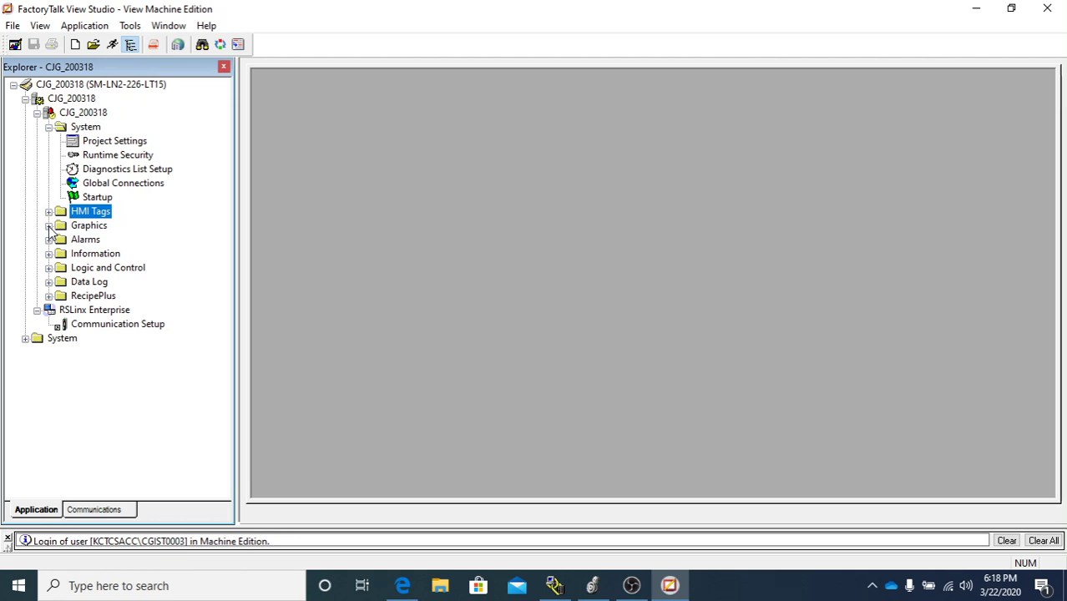
click(49, 225)
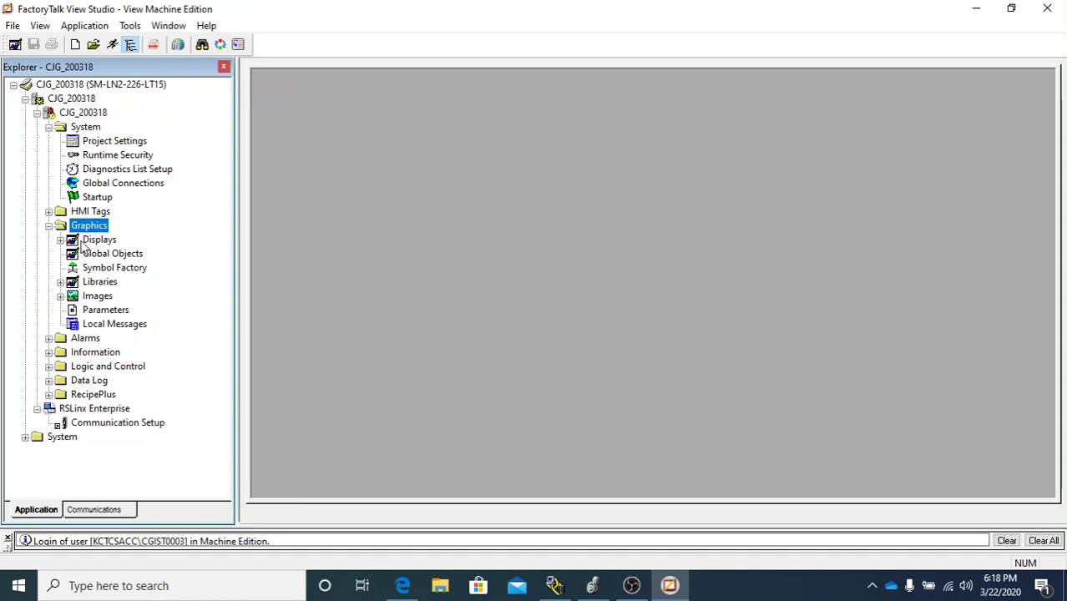
click(61, 242)
click(60, 241)
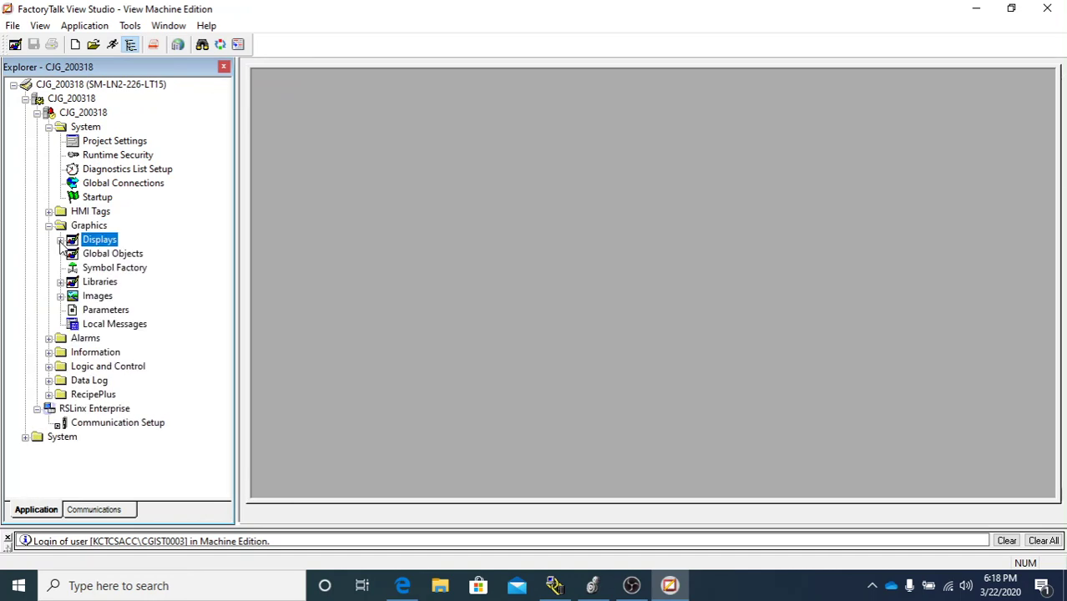
click(49, 225)
click(48, 225)
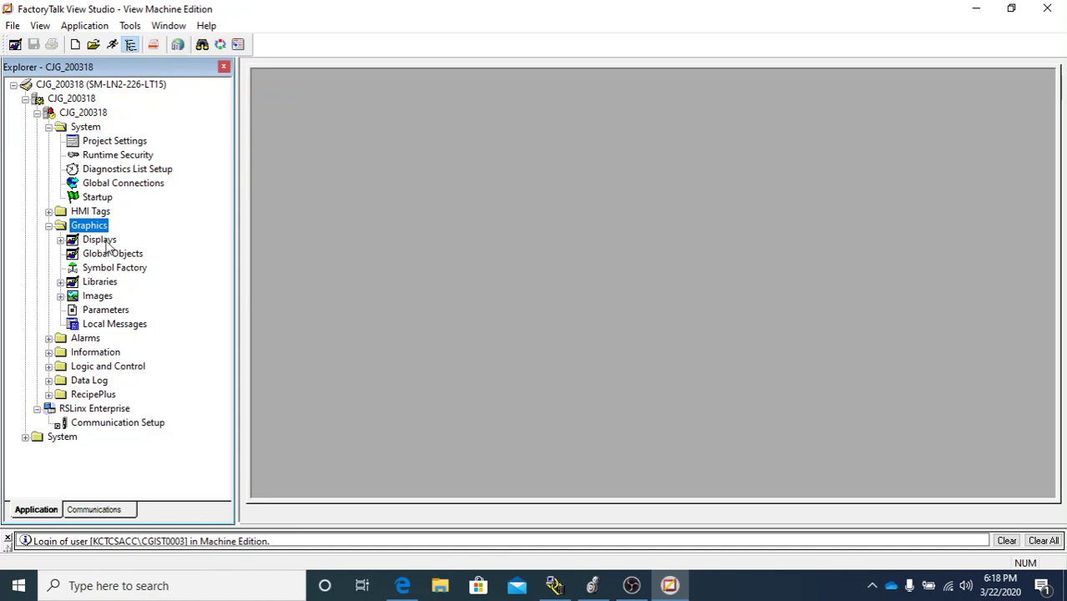
click(106, 243)
click(61, 240)
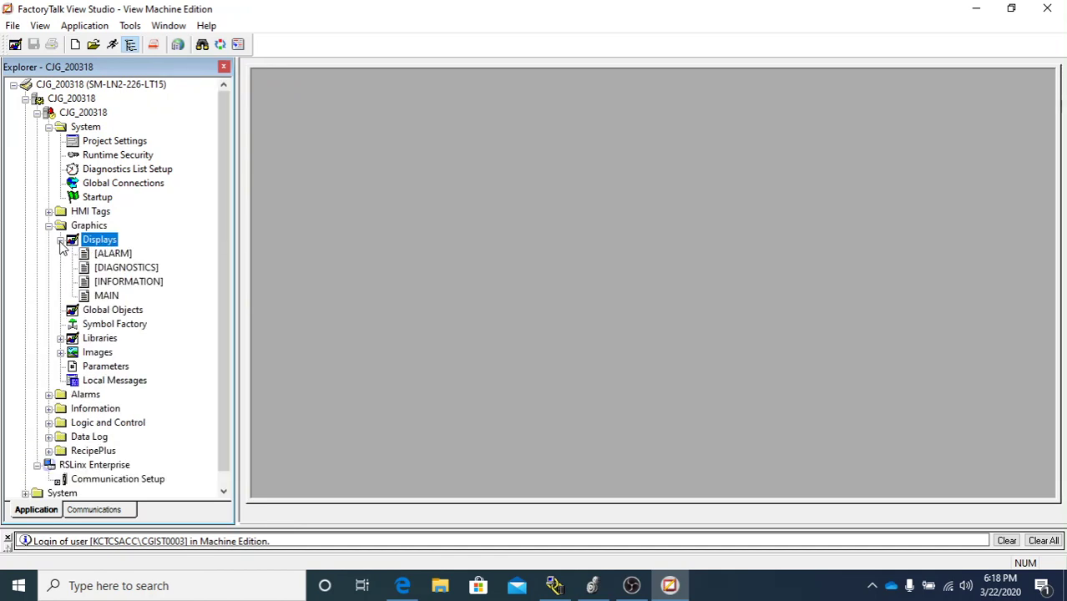
click(107, 296)
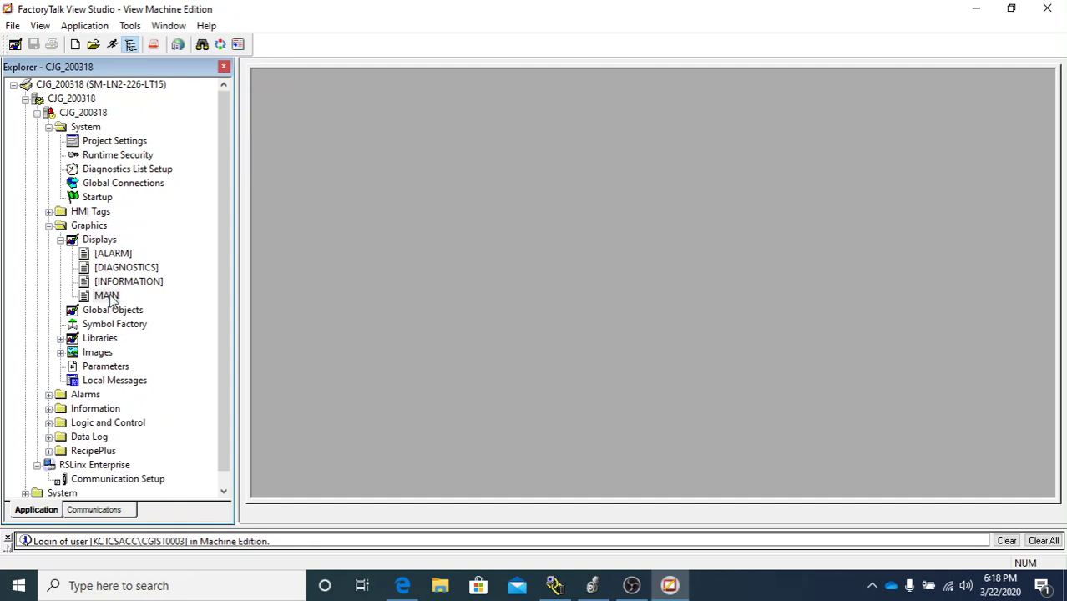
- Open the MAIN display for editing and collapse the Displays list under Graphics
double_click(107, 296)
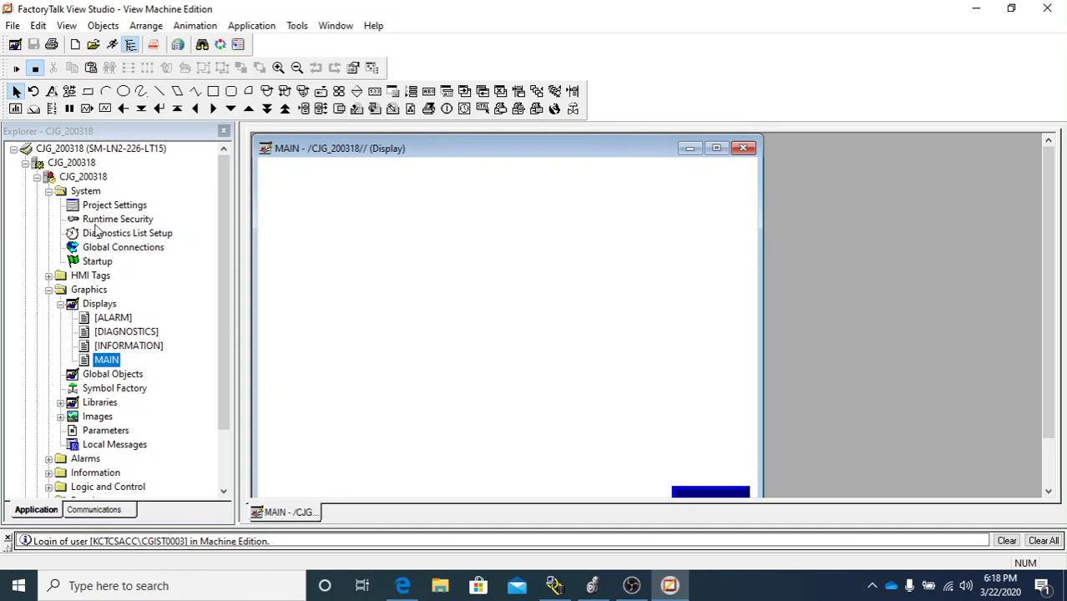
click(61, 305)
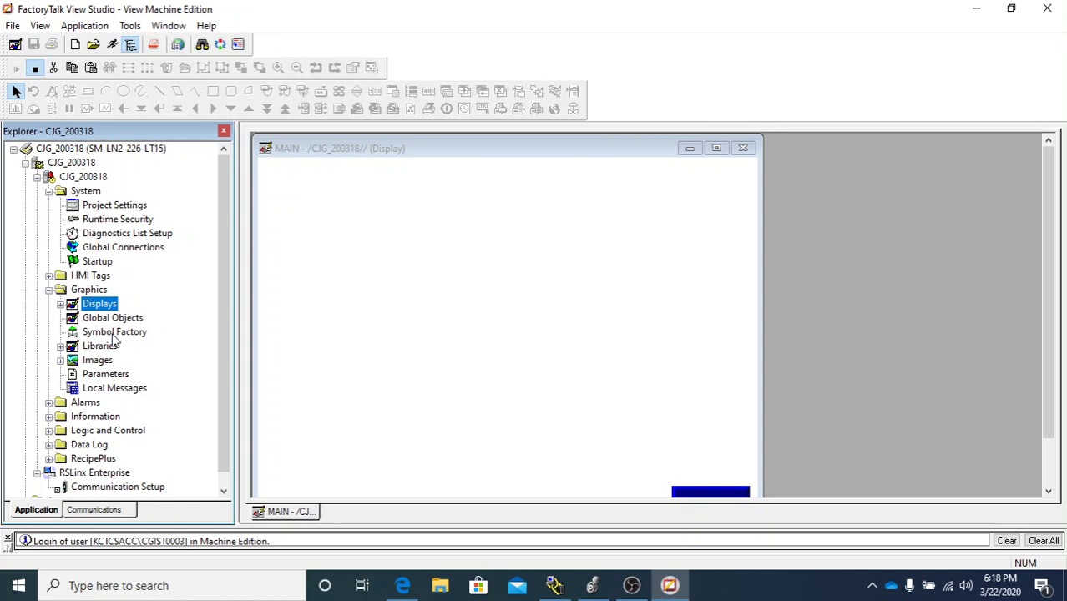
- Open the Symbol Factory and browse its symbol categories from Air Conditioning through Blowers Etc
click(114, 333)
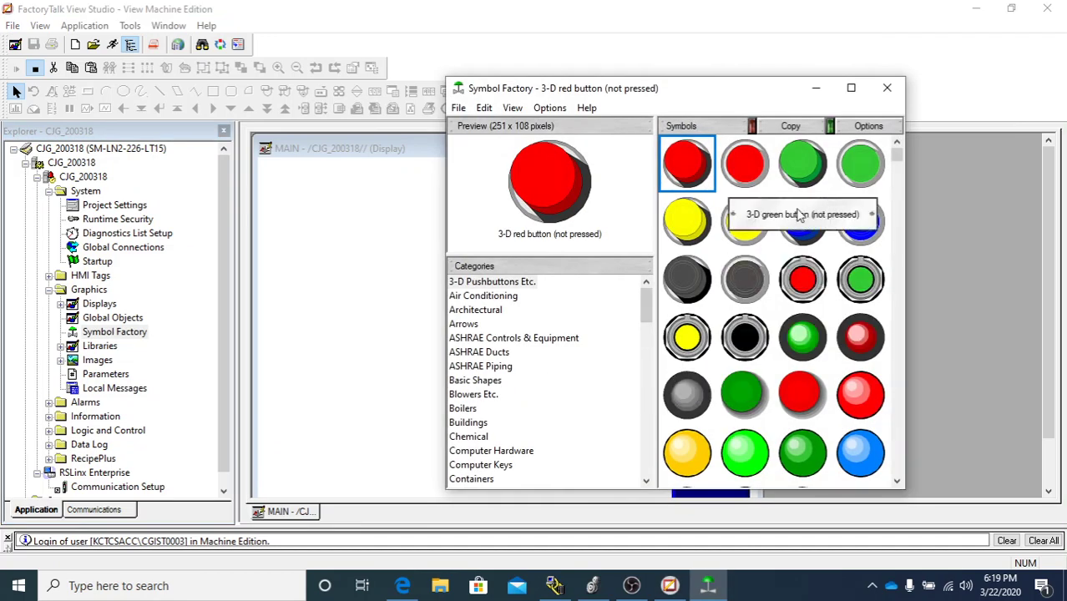
click(501, 301)
click(489, 311)
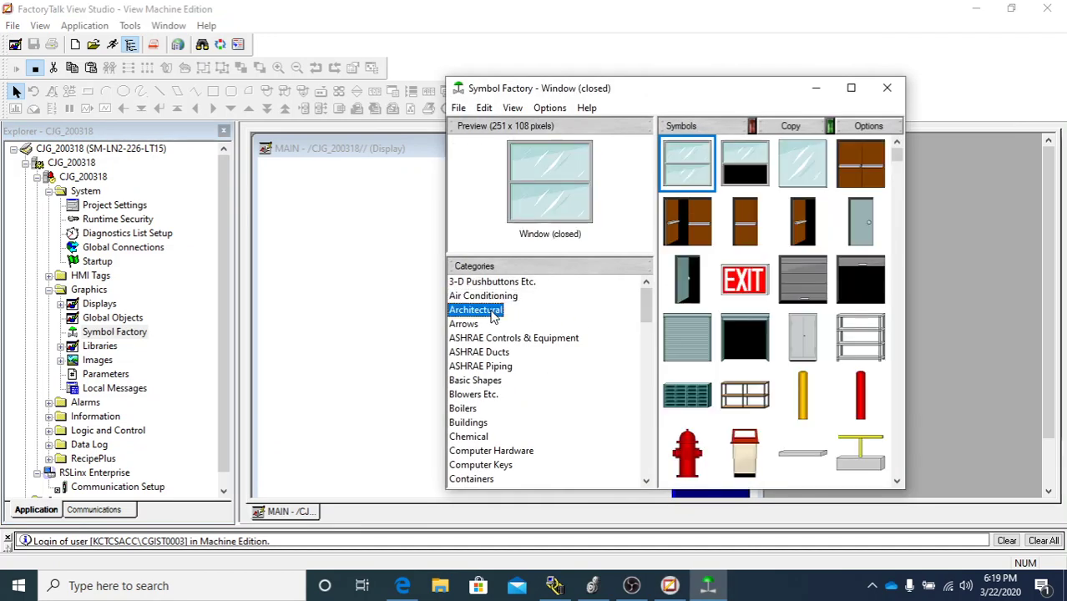
click(470, 325)
click(477, 339)
click(476, 352)
click(474, 366)
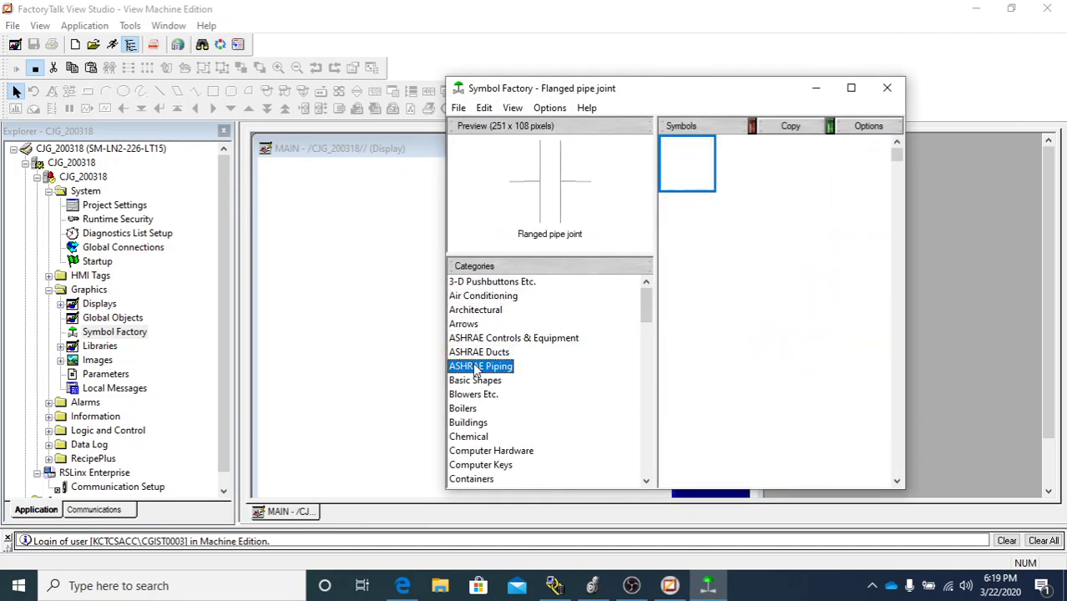
click(472, 381)
click(468, 396)
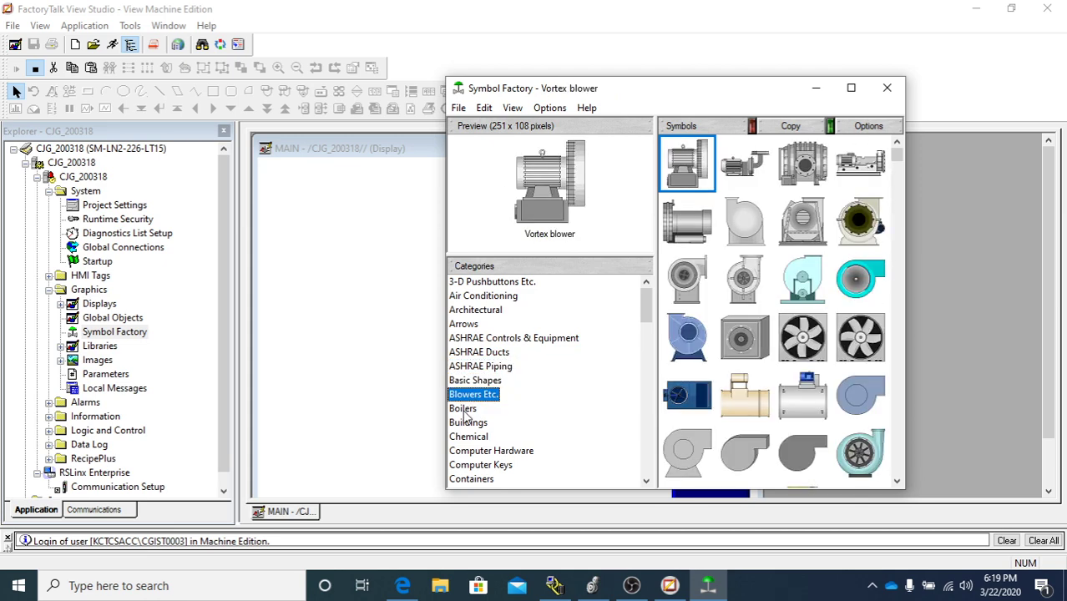
- Browse the Symbol Factory categories from Boilers through Computer Keys, view the Safety and Pumps symbols, and close the Symbol Factory
click(464, 409)
click(466, 423)
click(469, 438)
click(477, 452)
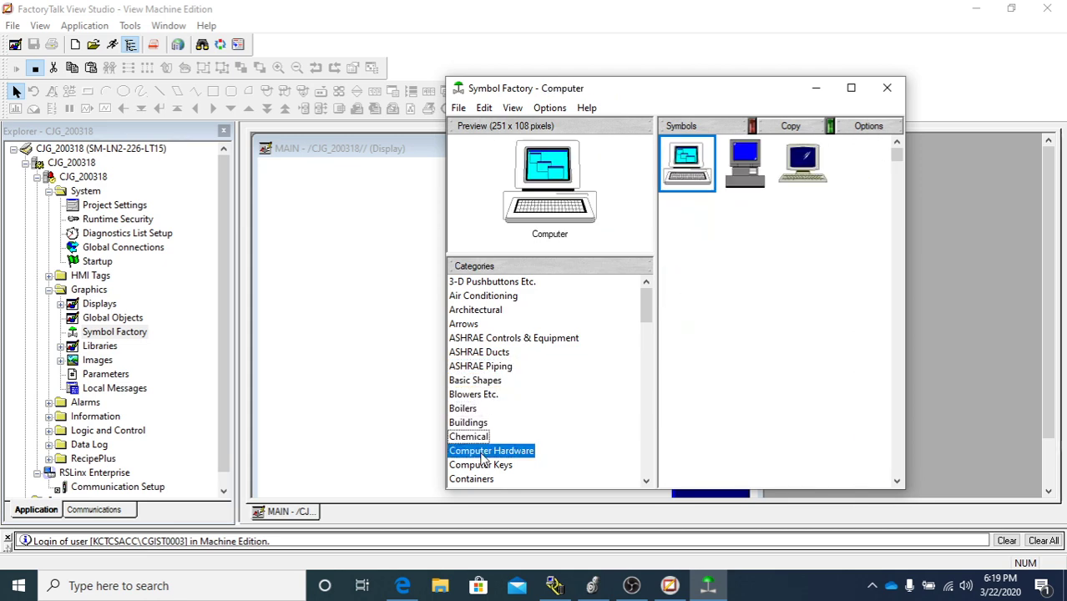
click(485, 467)
click(642, 461)
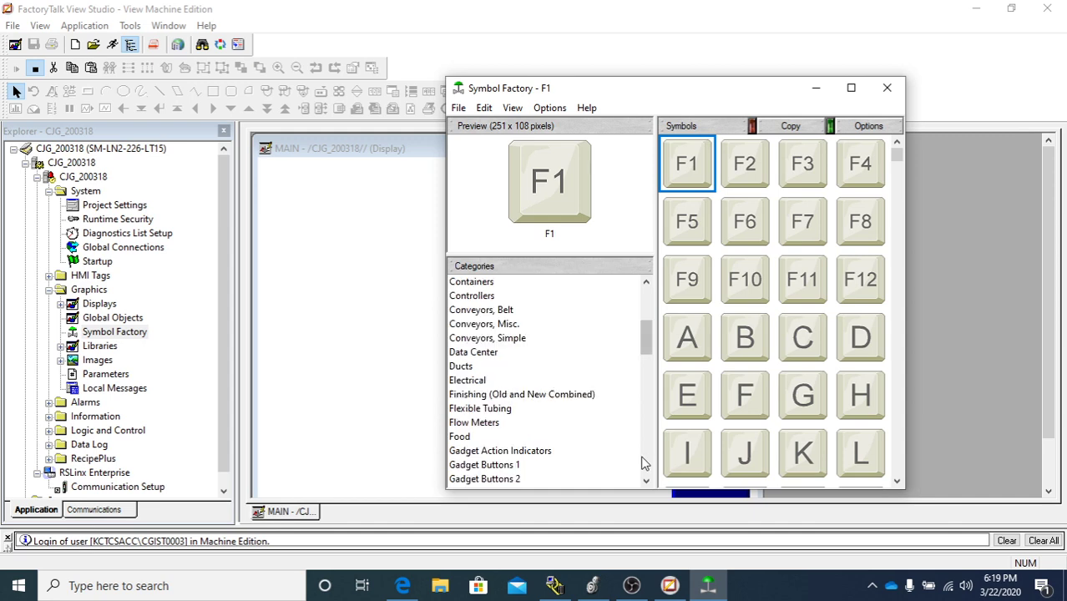
click(465, 338)
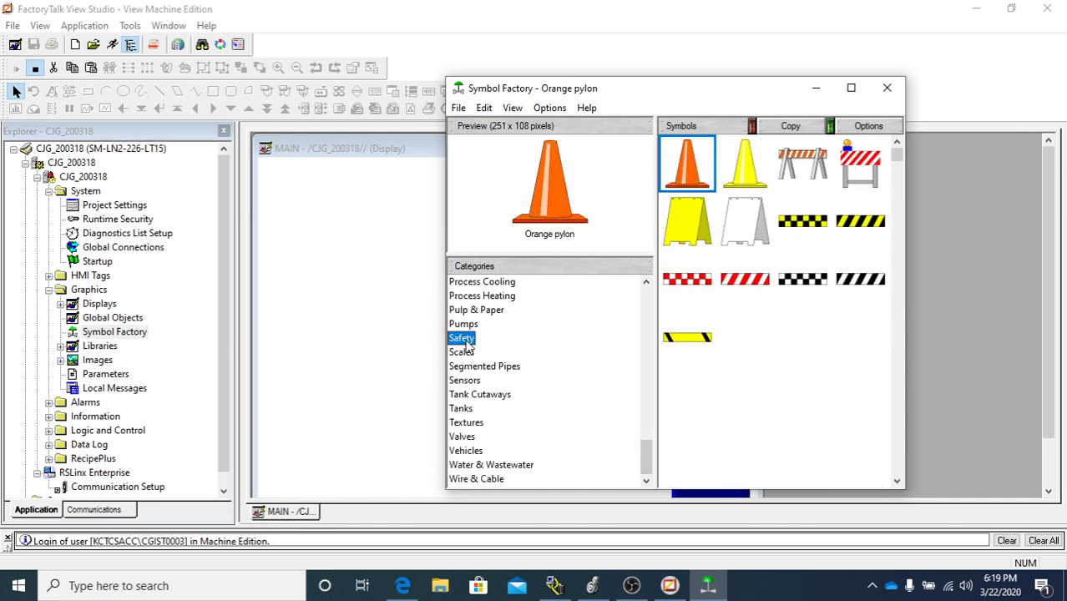
click(466, 325)
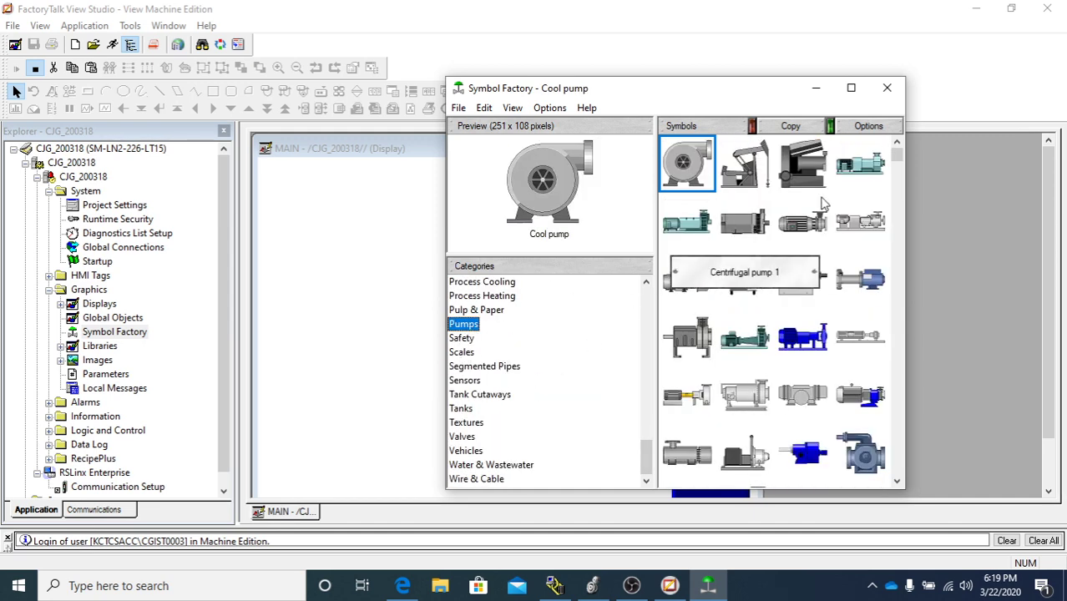
click(886, 90)
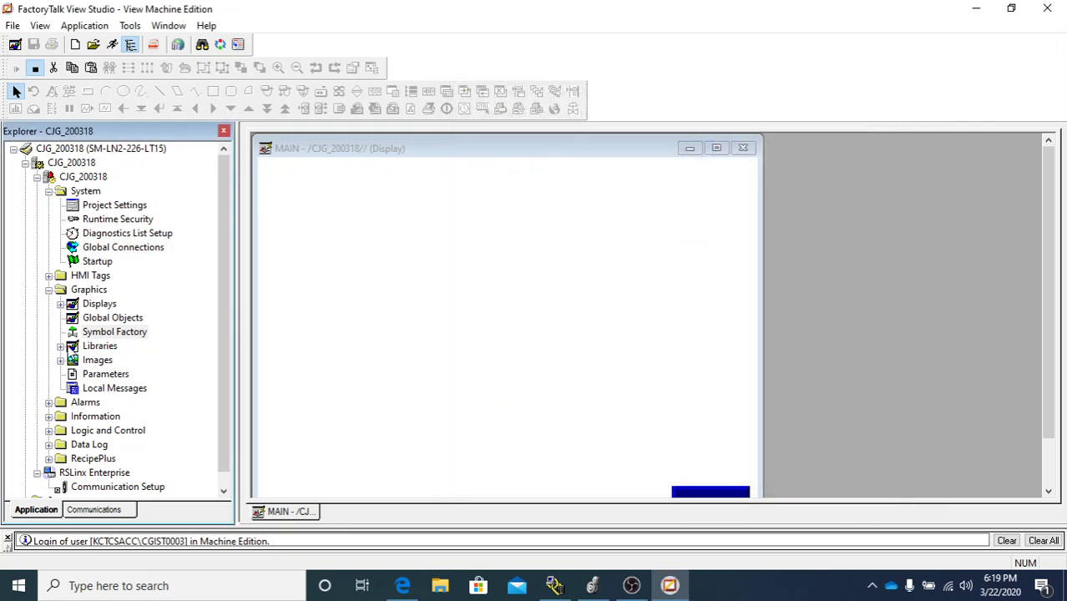
- Expand the graphic Libraries, view the Arrows and Clocks libraries, close both and collapse the list
click(60, 347)
click(115, 277)
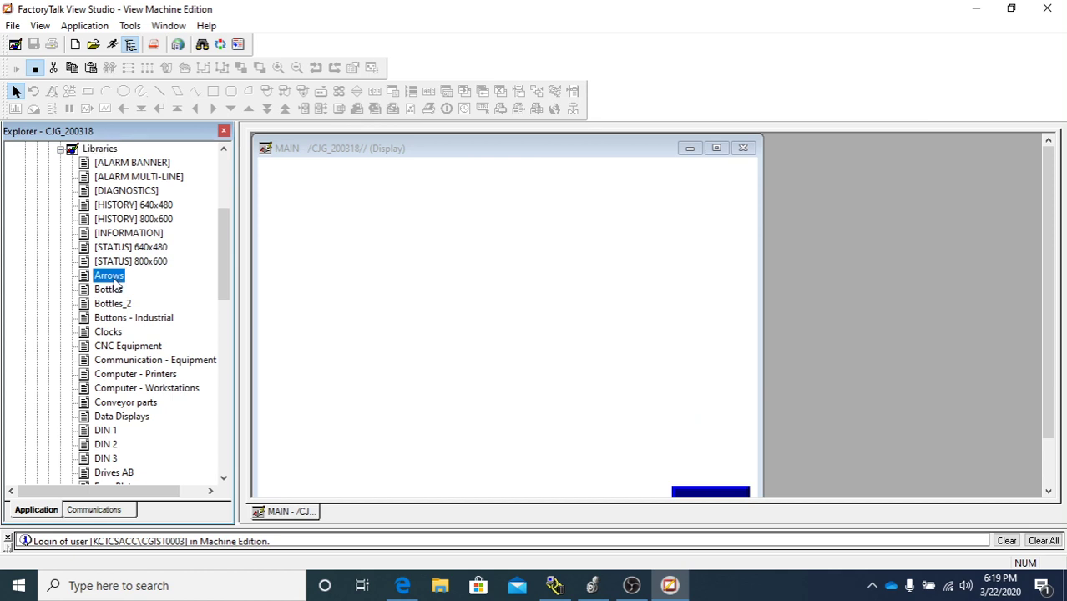
double_click(110, 277)
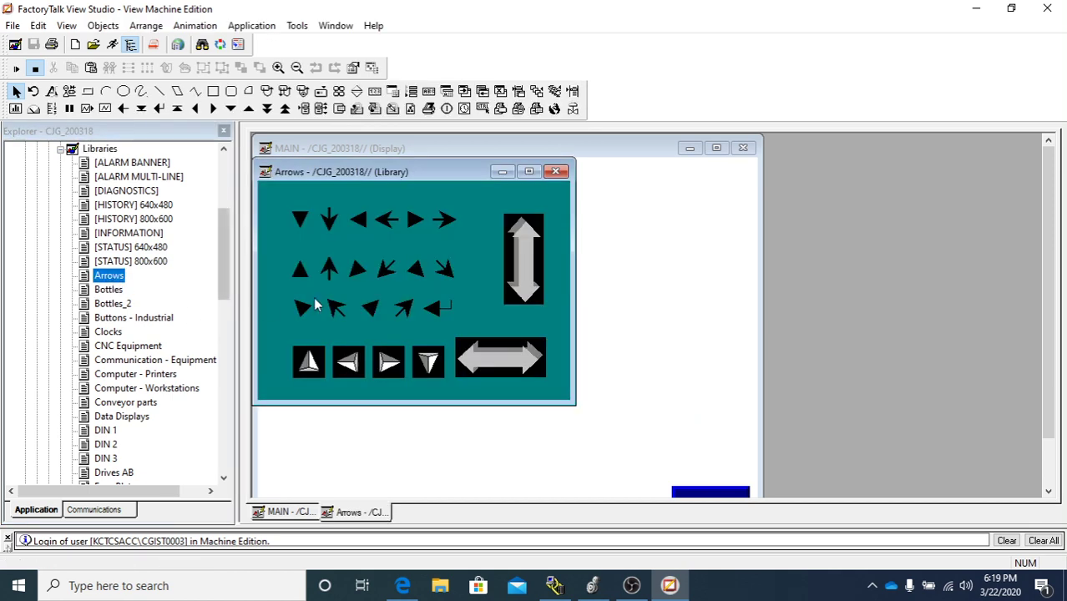
double_click(108, 331)
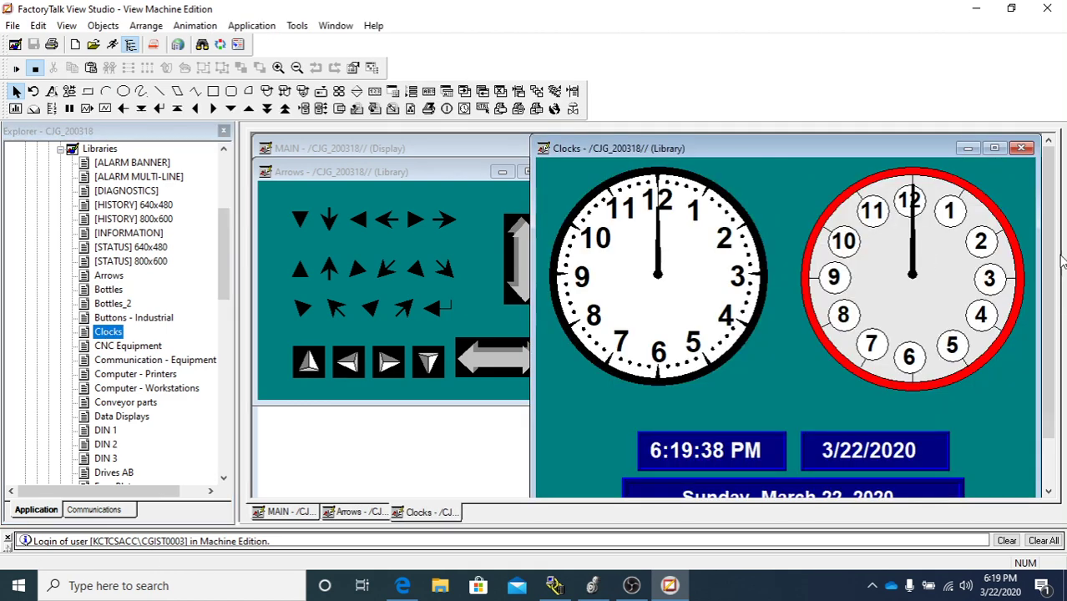
click(1022, 148)
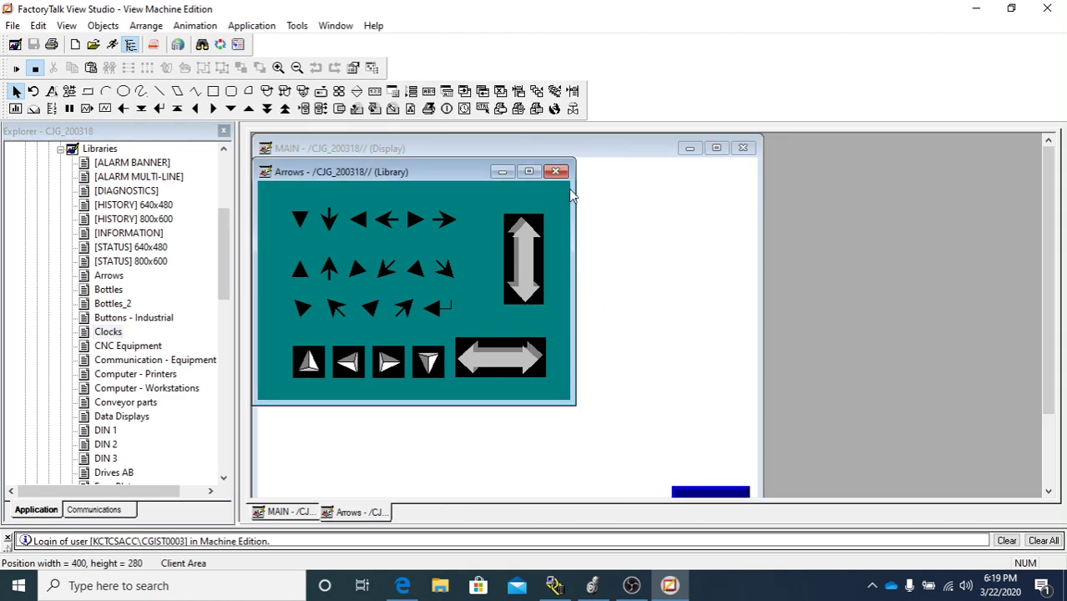
click(556, 174)
click(60, 150)
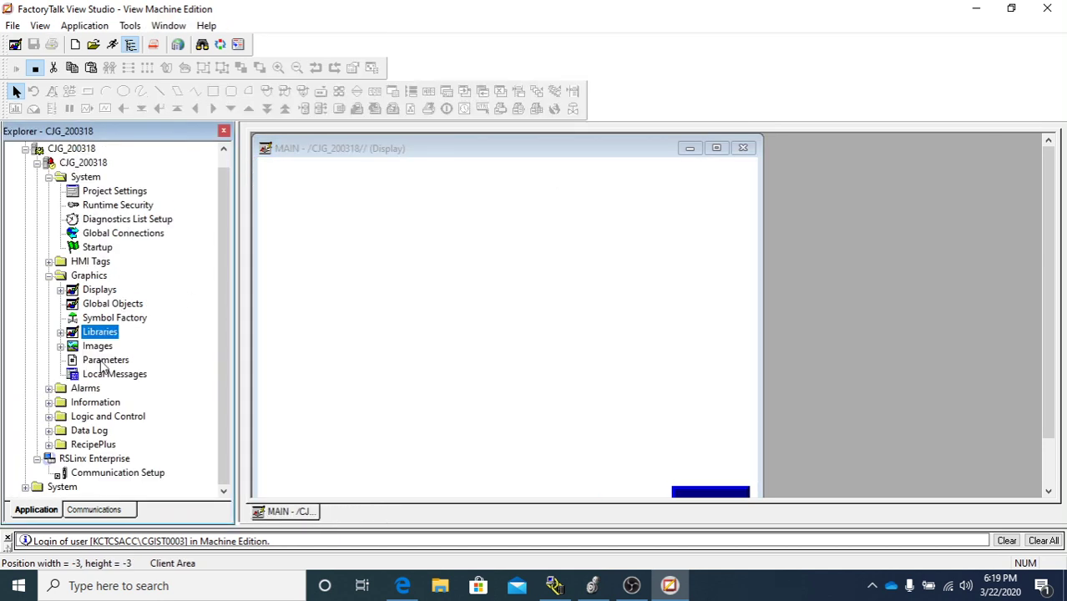
- Expand the Images list, view the Page Down image, close it and collapse the list
click(98, 348)
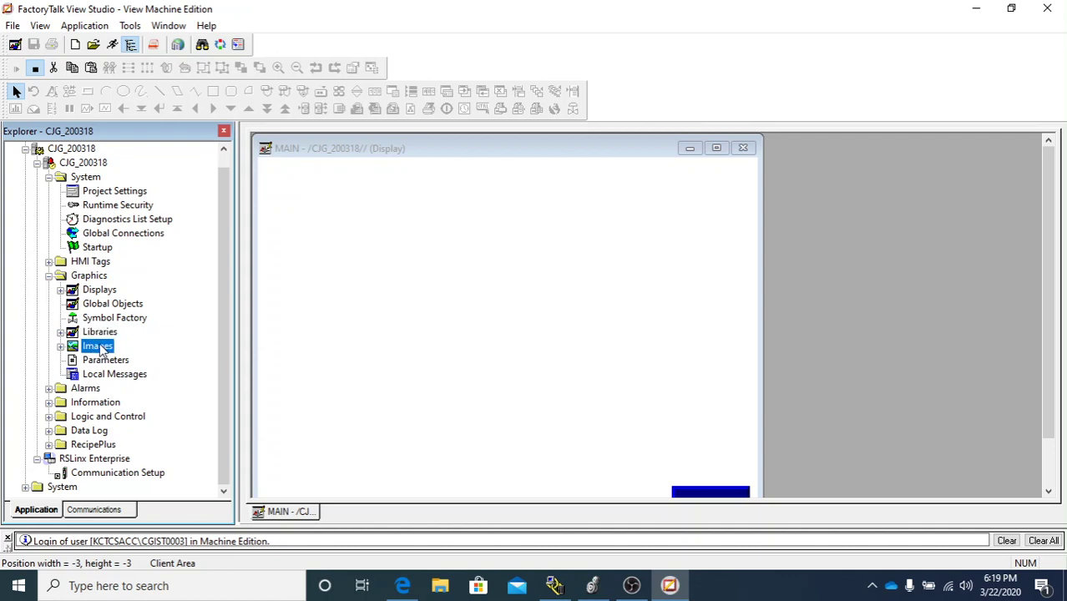
click(61, 347)
scroll(144, 381, down, 1)
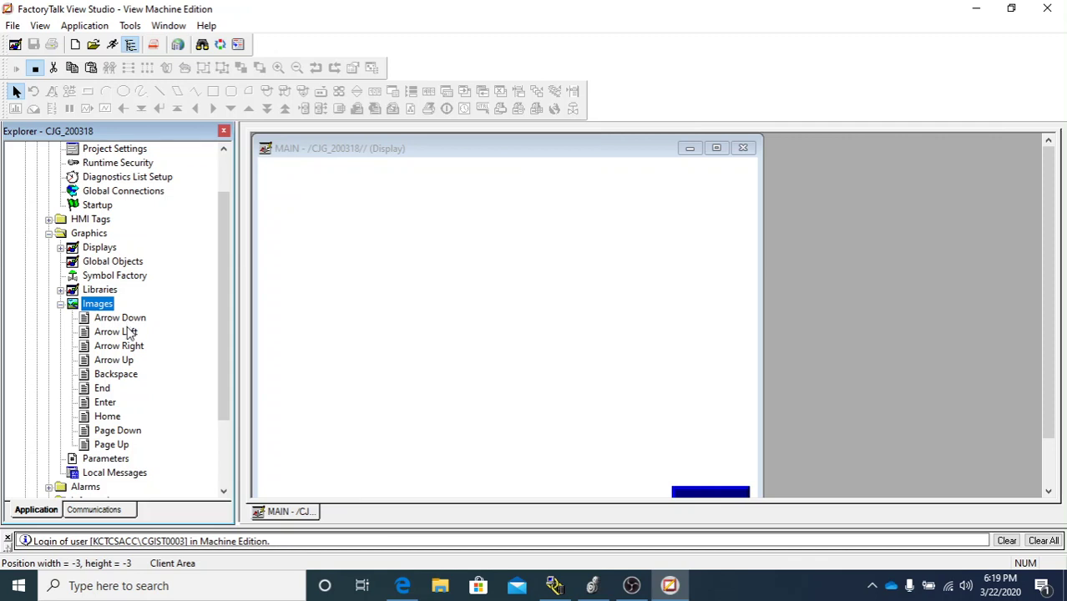
click(115, 434)
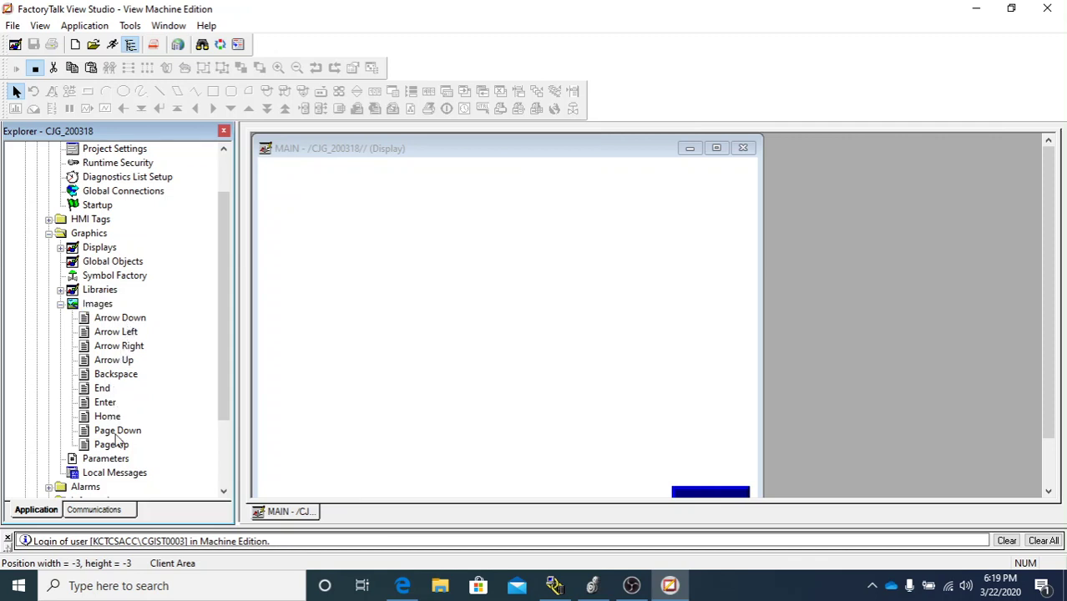
double_click(115, 433)
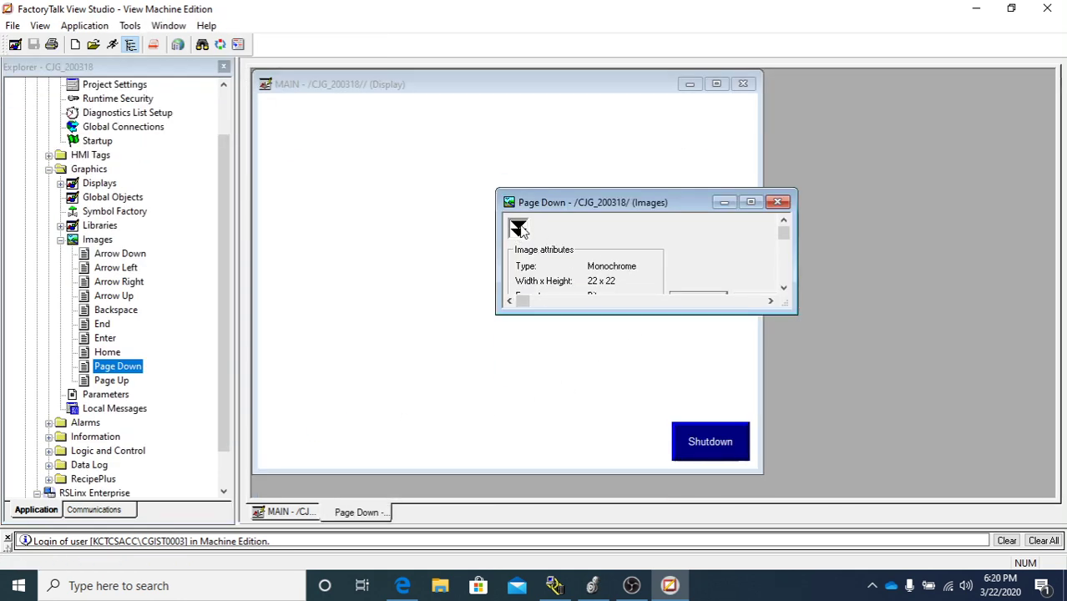
click(777, 202)
click(224, 492)
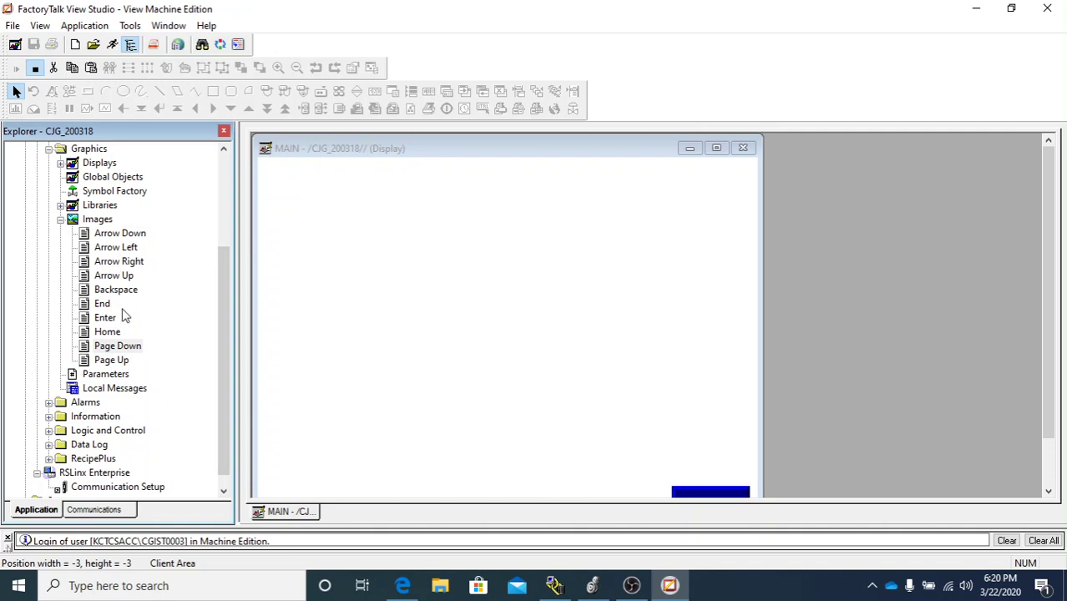
click(61, 220)
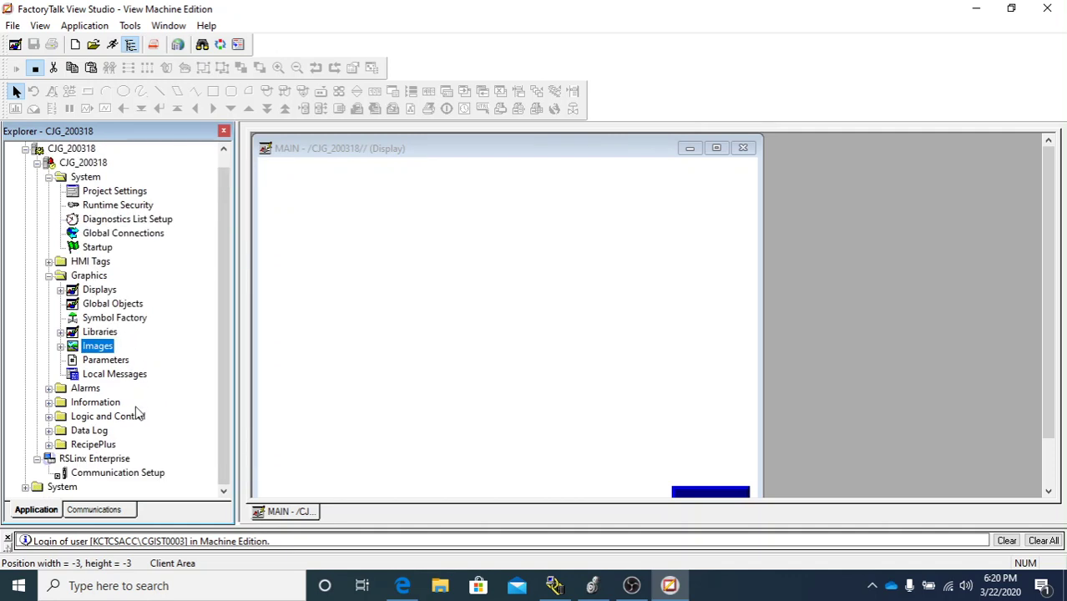
- Review the Local Messages table, close it and expand the Alarms folder to reveal Alarm Setup
double_click(111, 374)
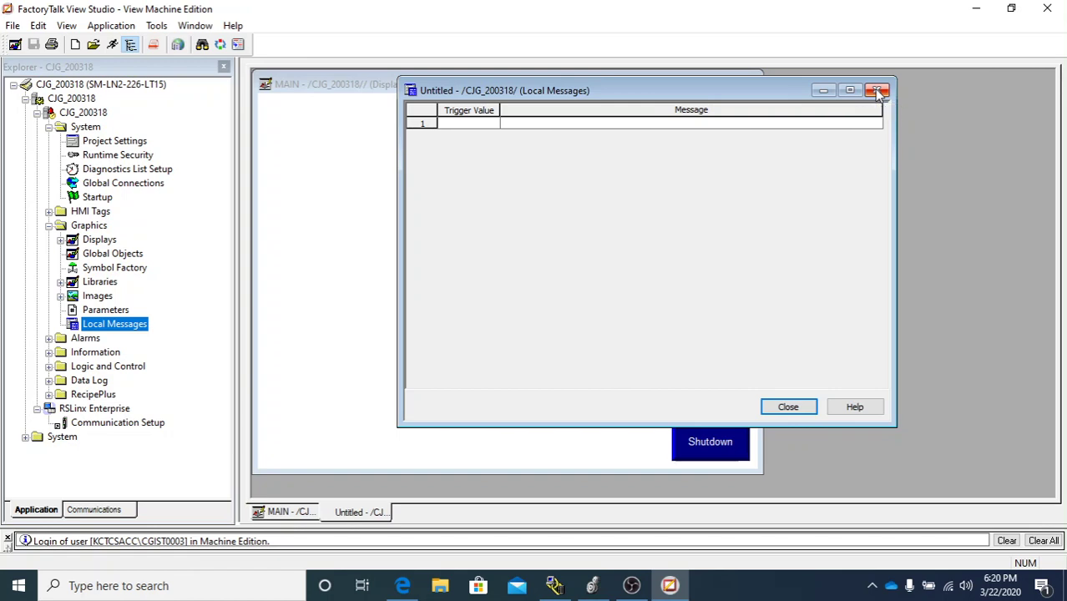
click(878, 92)
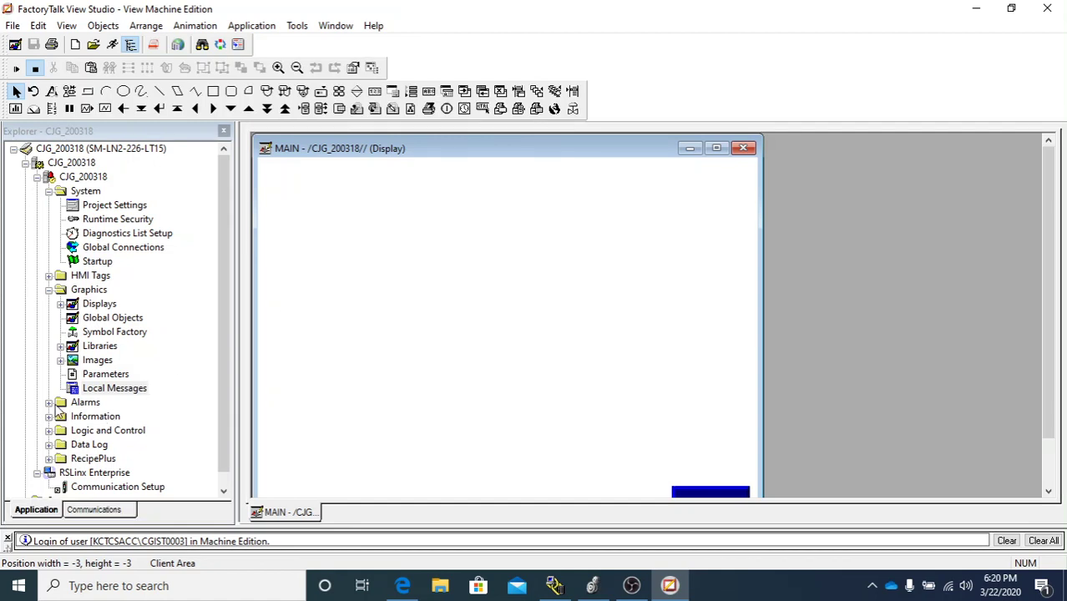
double_click(59, 403)
click(224, 493)
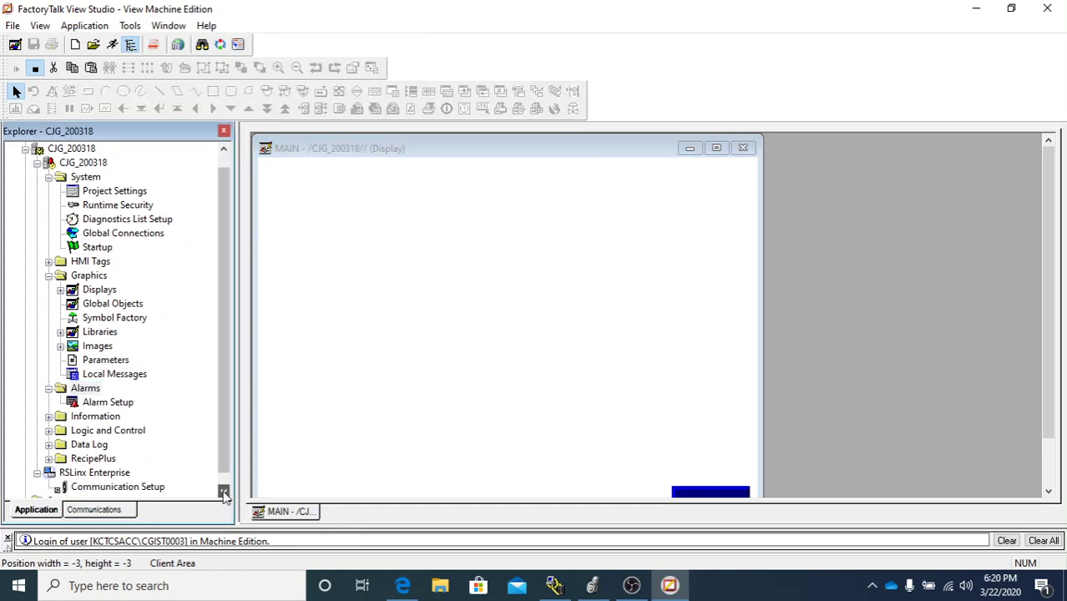
click(224, 494)
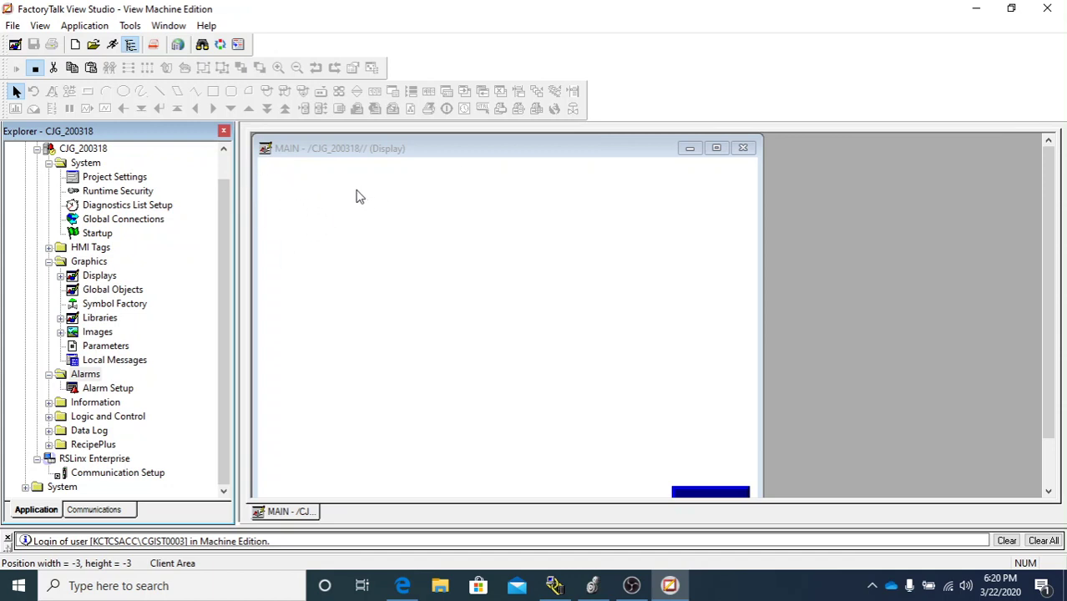
click(69, 374)
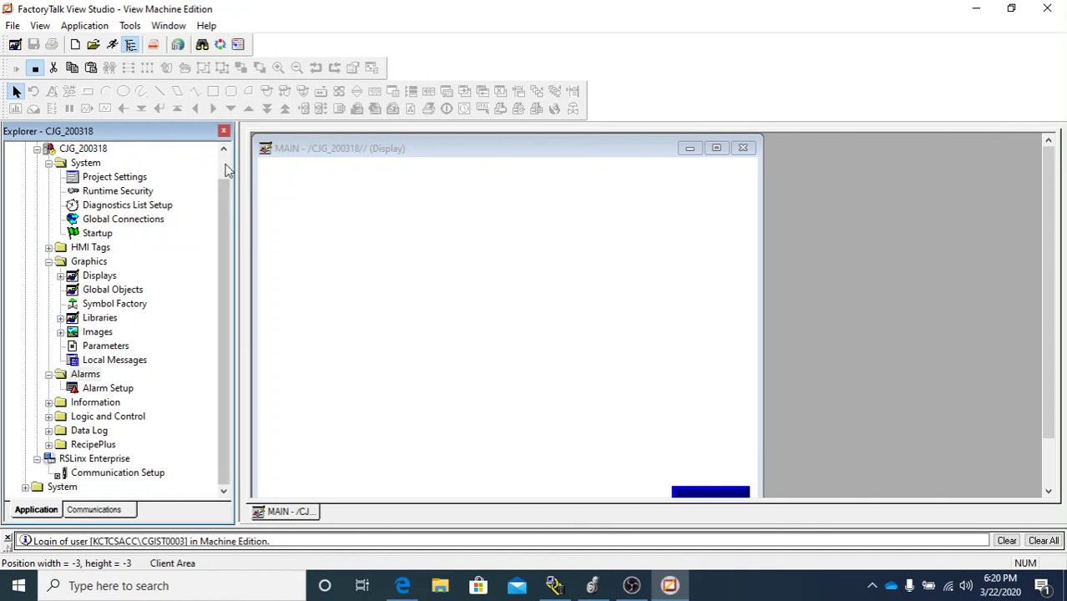
- Expand the Displays list, open the [ALARM] display, move its window up to view it fully, and close it
double_click(71, 277)
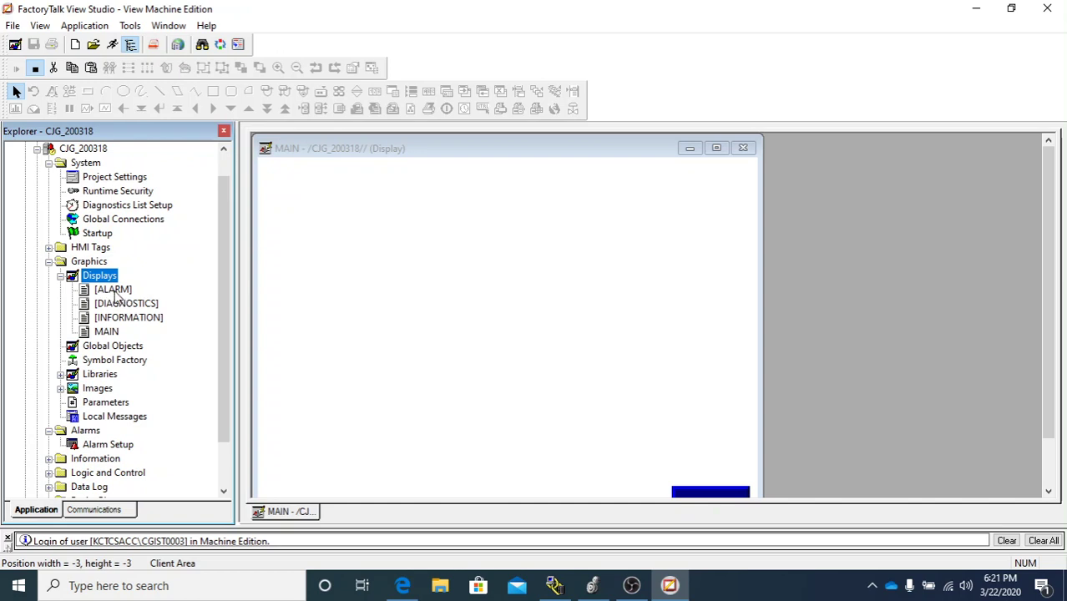
double_click(113, 290)
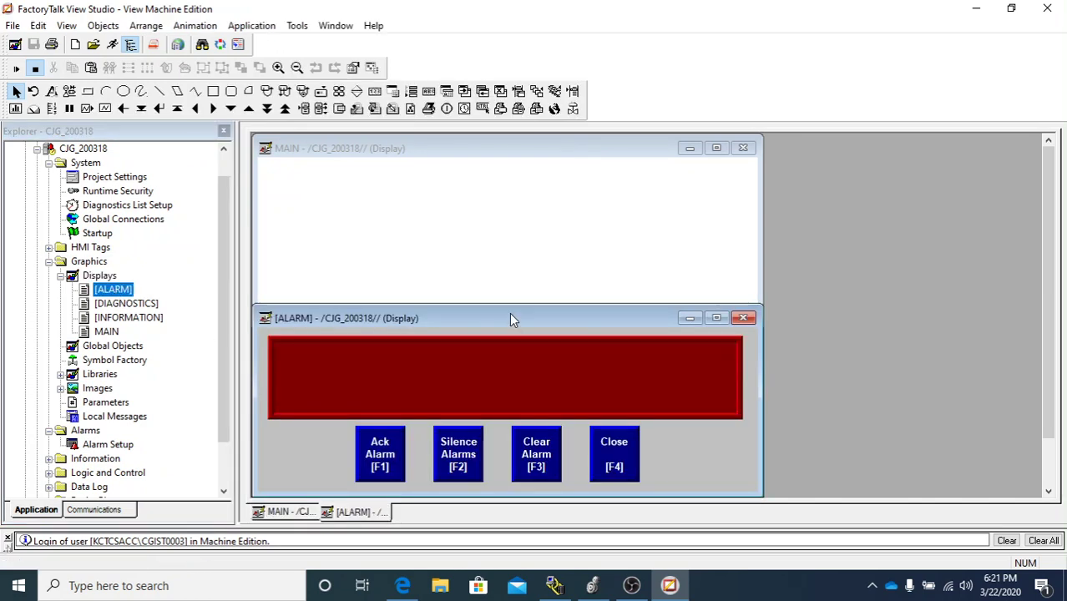
drag(512, 319, 510, 178)
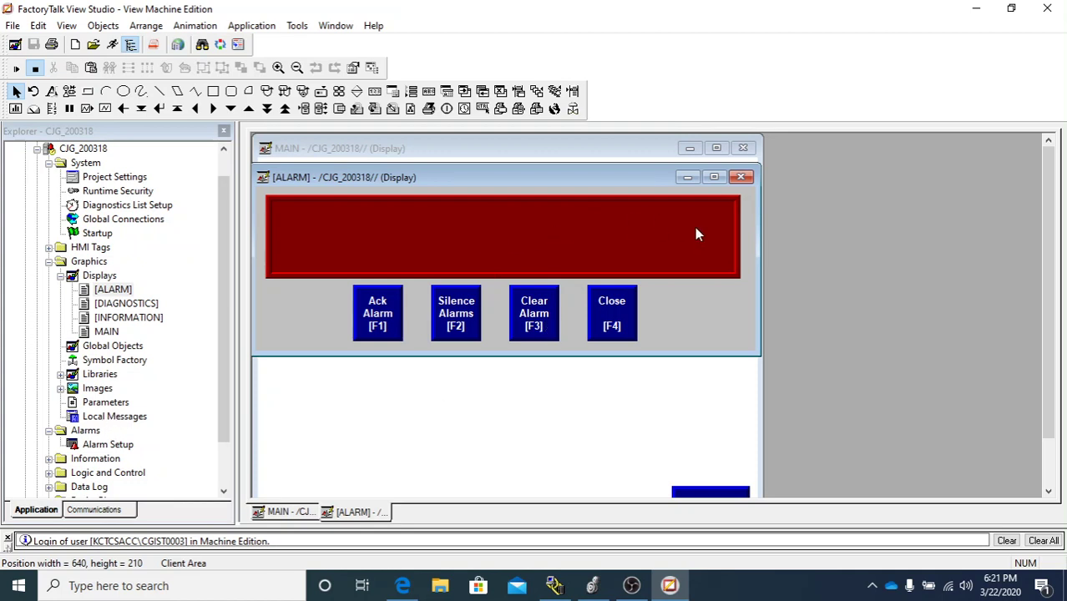
click(741, 177)
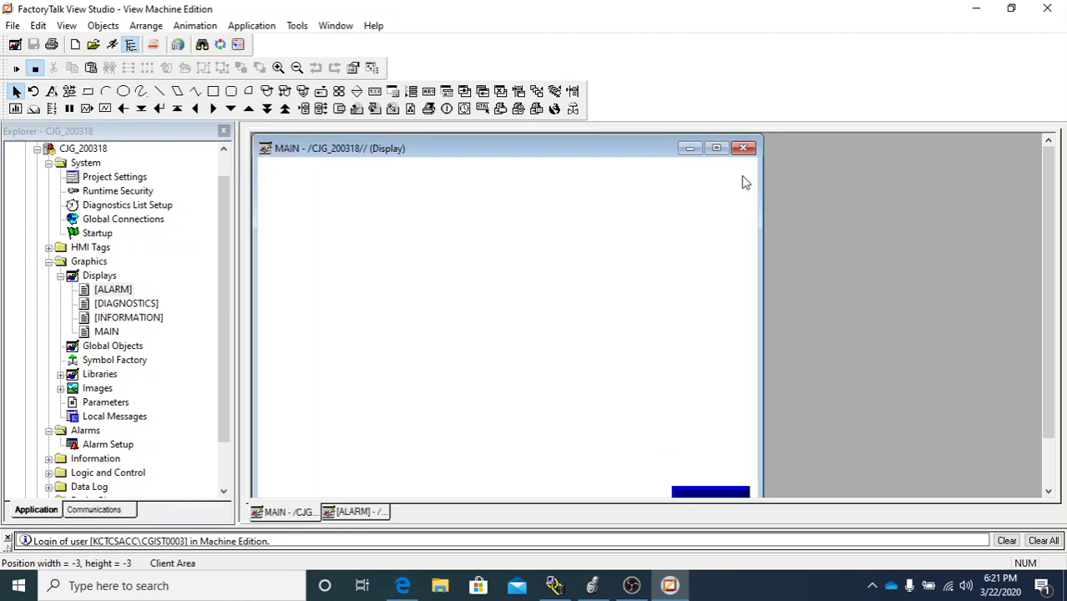
- Open Alarm Setup and review its trigger settings and alarm messages table
double_click(111, 447)
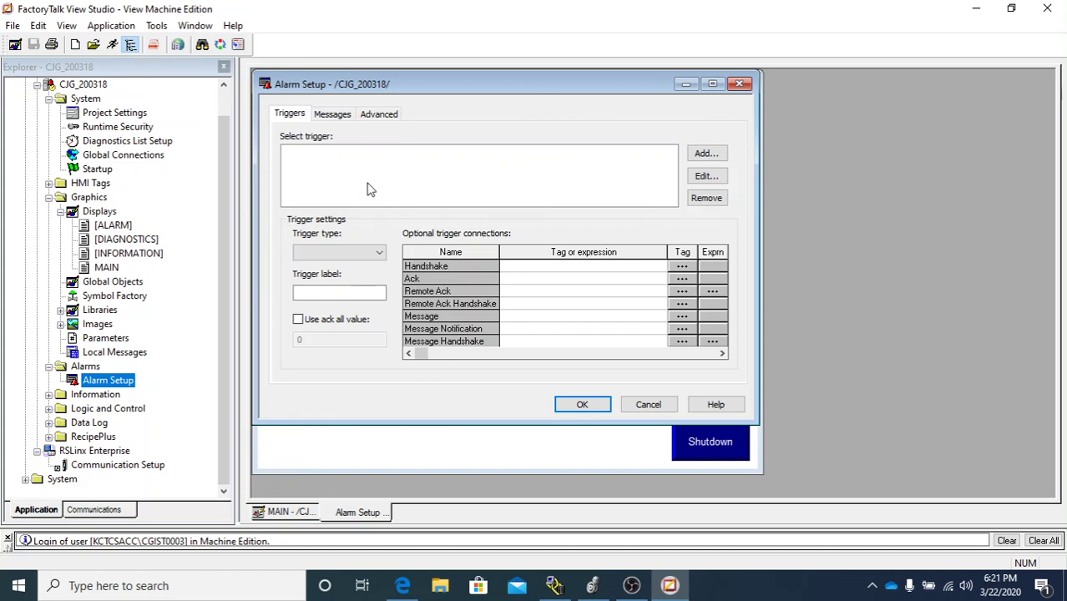
click(332, 115)
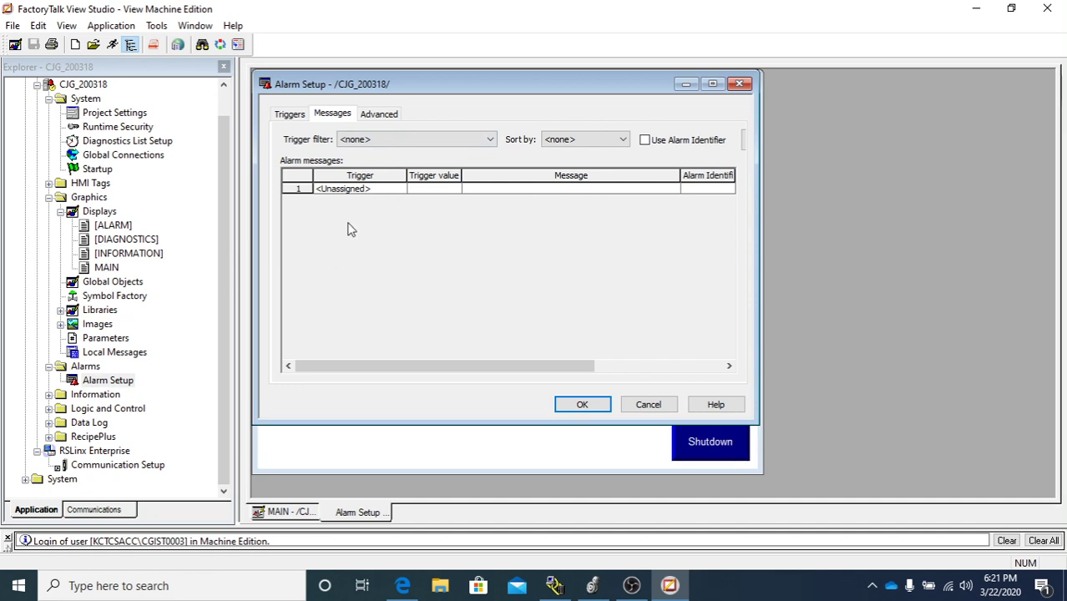
click(289, 114)
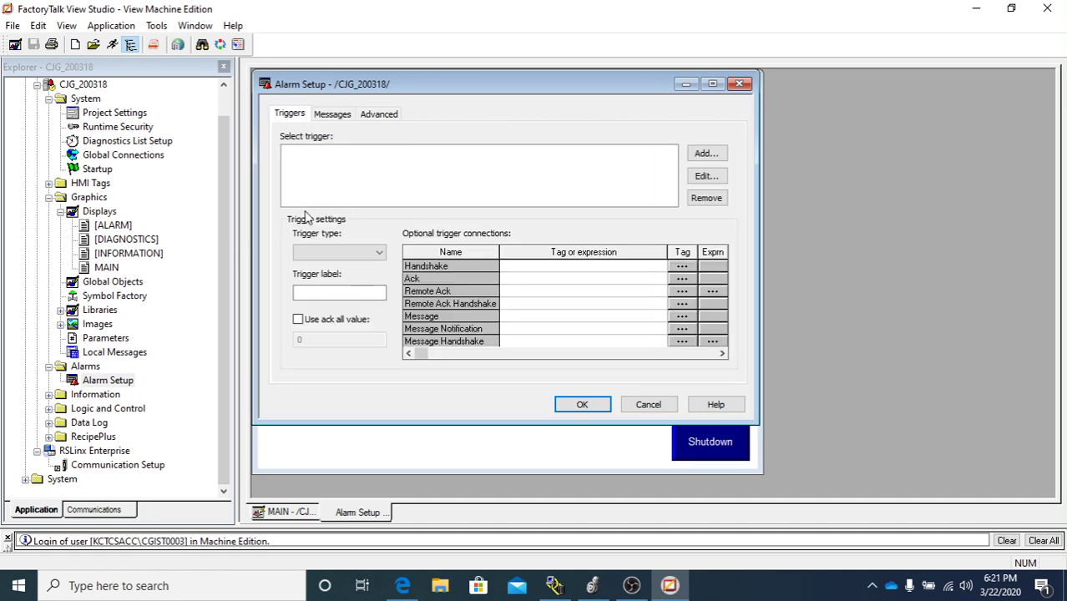
click(329, 114)
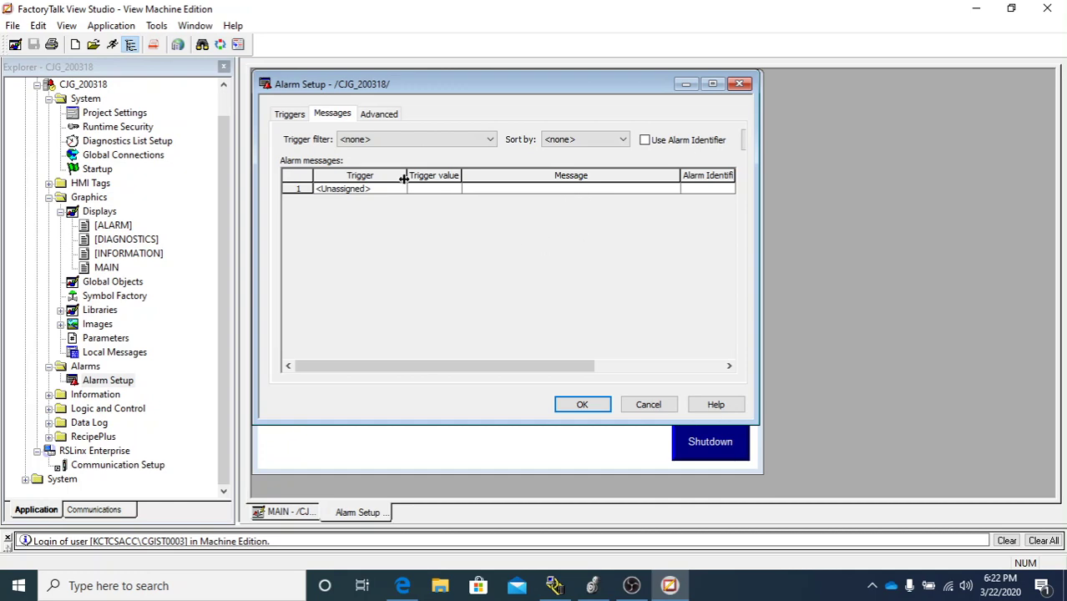
- Review the alarm setup's advanced settings, messages and triggers, and close Alarm Setup
click(377, 114)
click(332, 114)
click(284, 114)
click(739, 84)
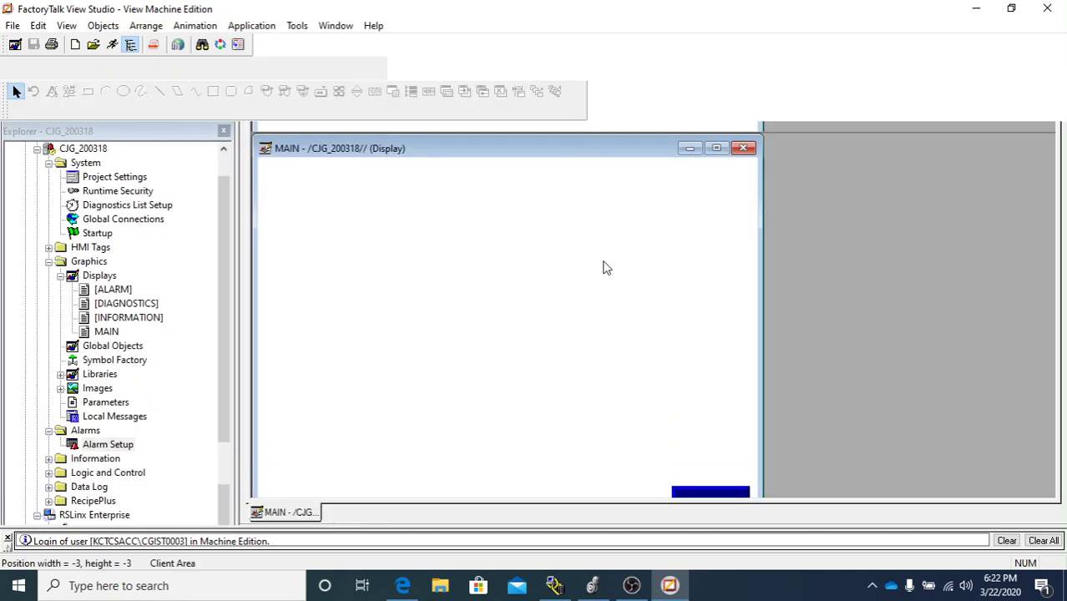
- Expand the Logic and Control folder in the project tree to check its contents, and collapse it
click(224, 490)
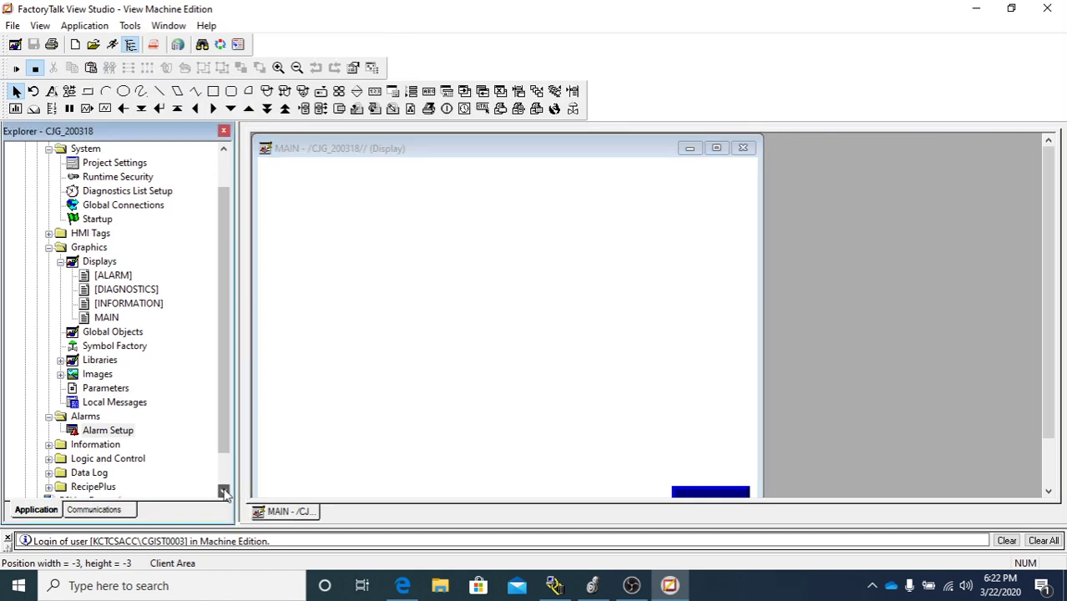
click(224, 491)
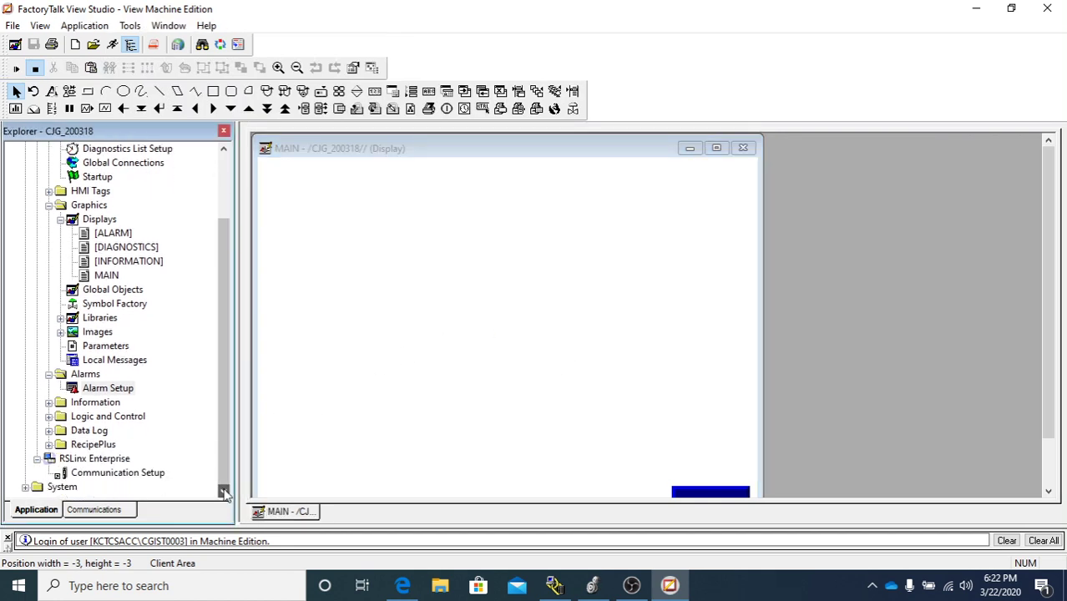
click(49, 416)
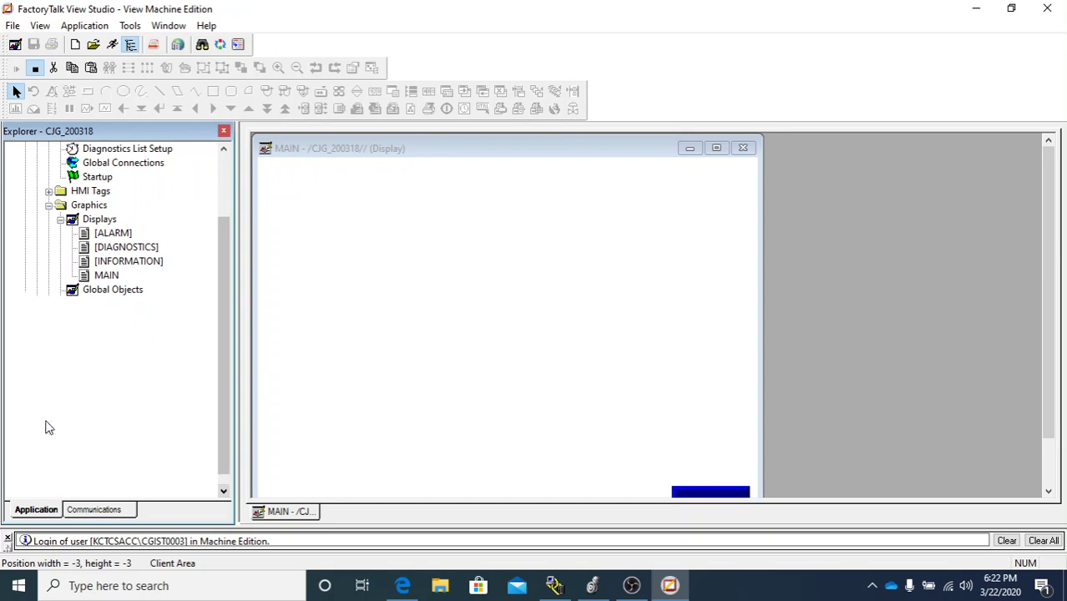
click(48, 417)
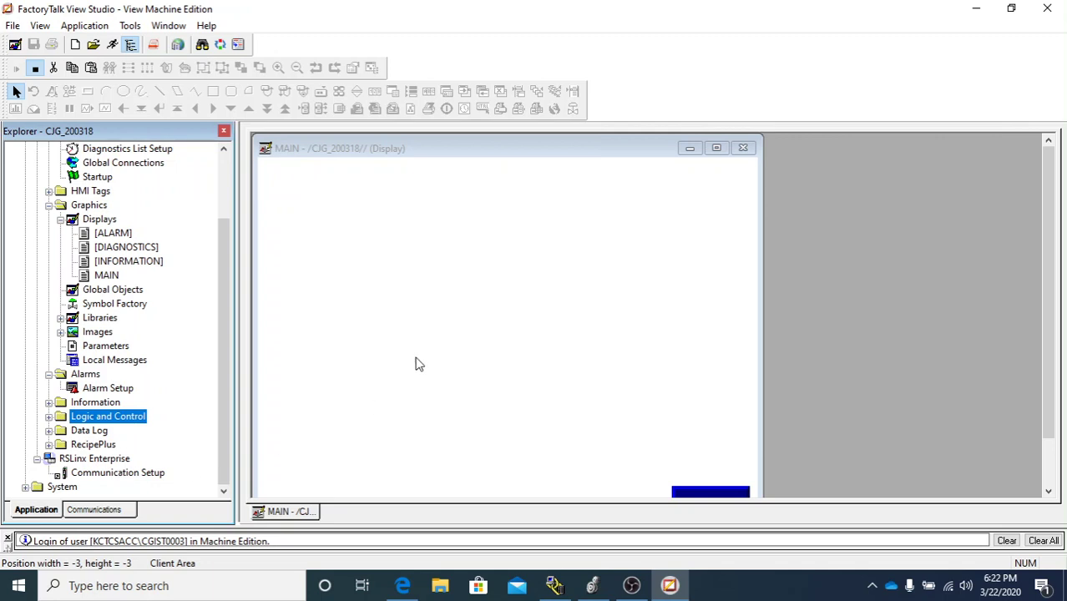
- Open RSLinx Enterprise Communication Setup with a new runtime configuration, review it and close it
double_click(111, 473)
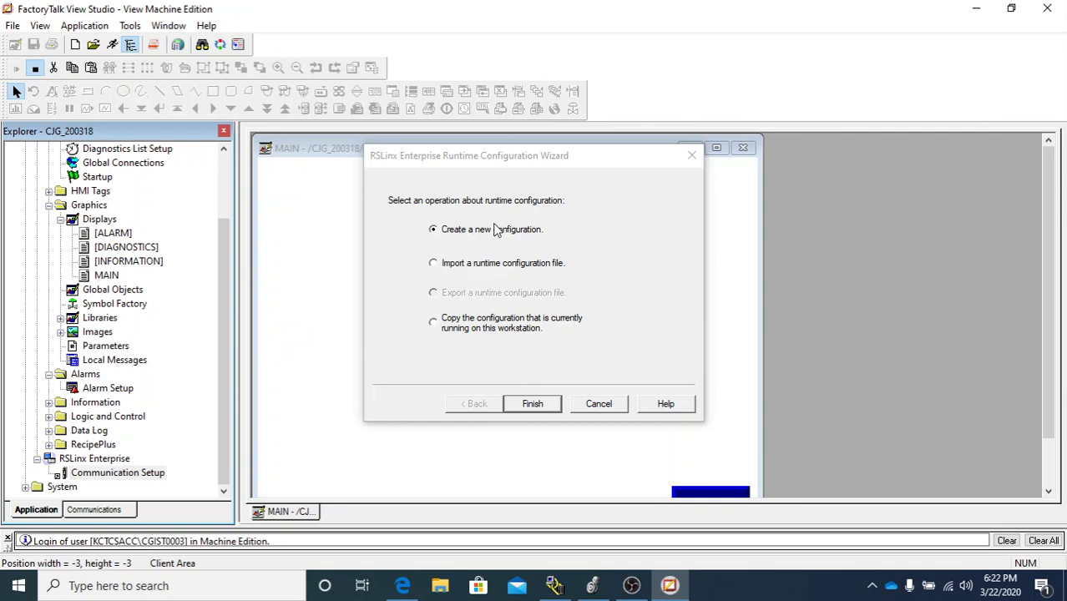
click(542, 405)
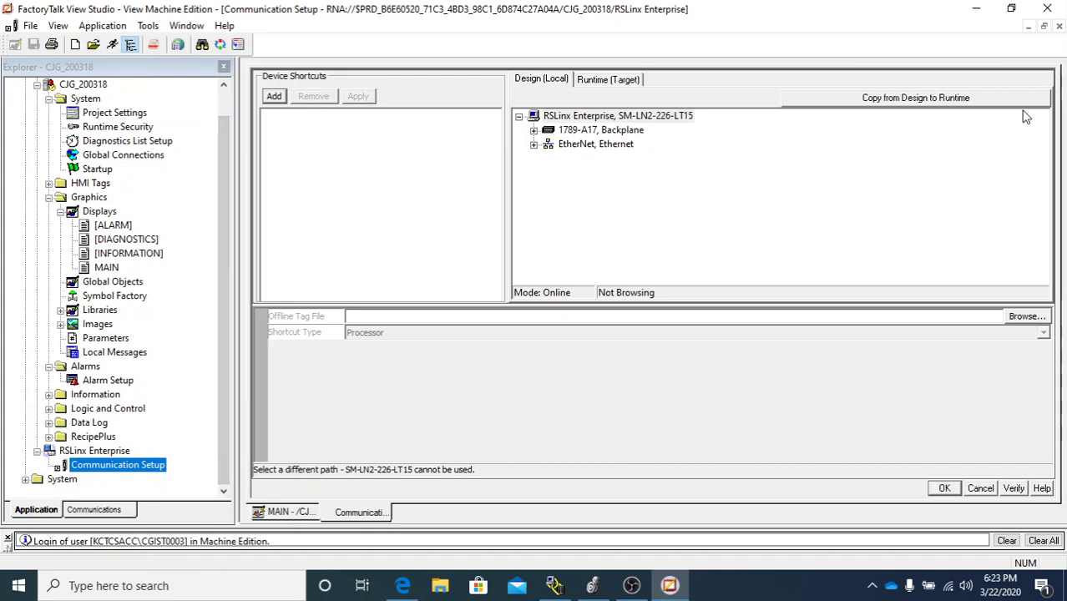
click(1058, 25)
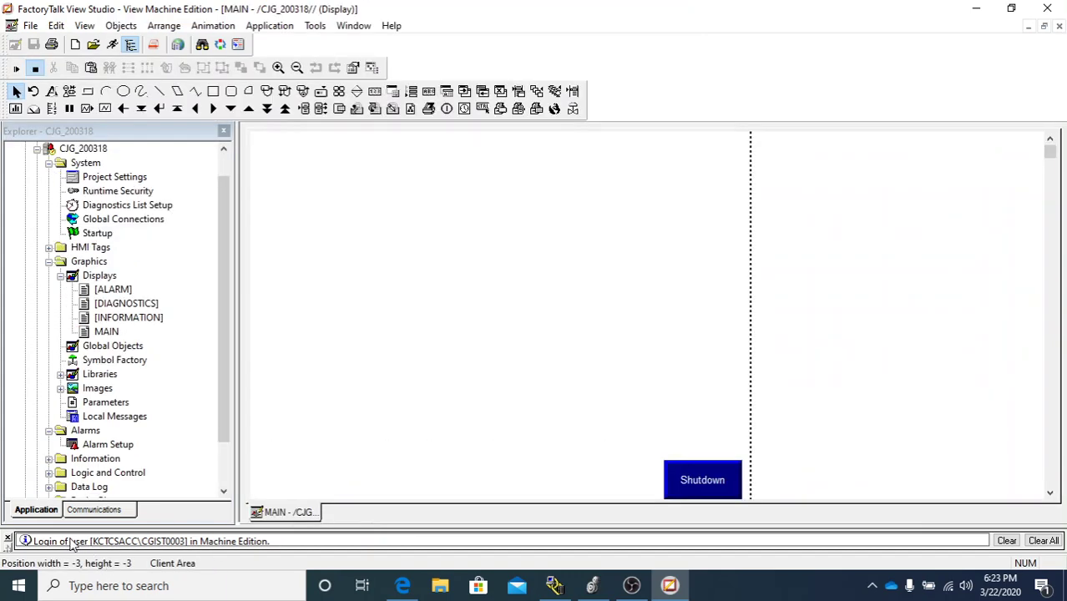
- Expand the bottommost System folder, its Users and Groups folder and the Users list
click(223, 469)
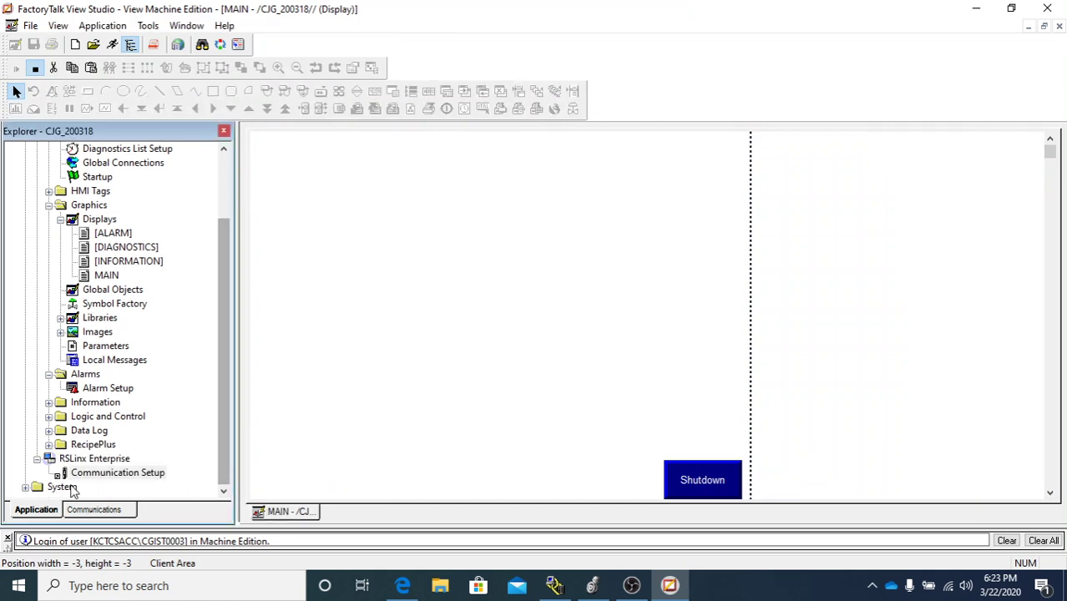
click(25, 487)
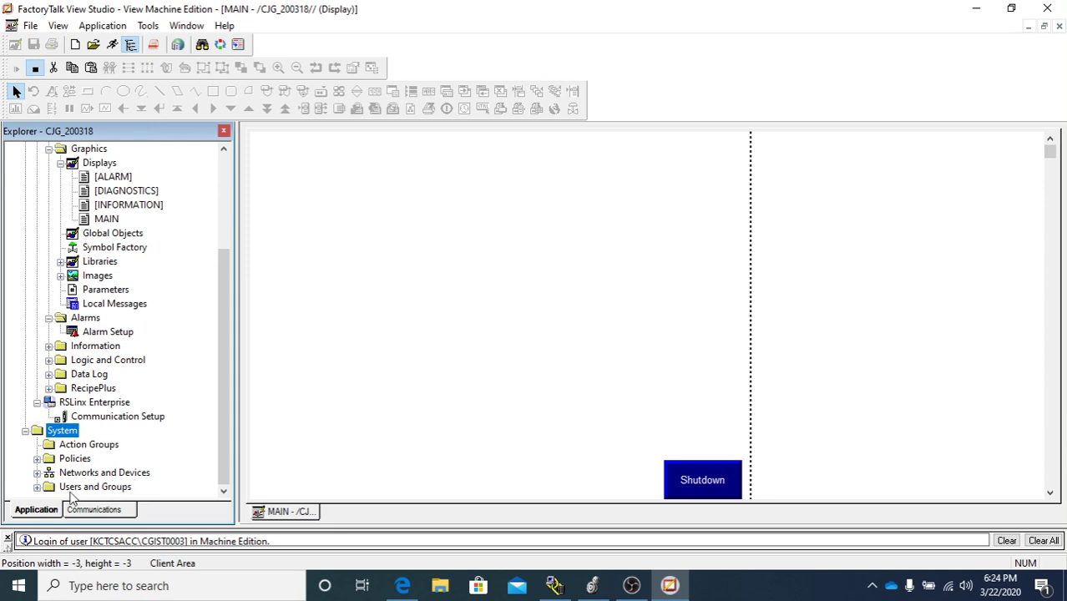
click(37, 487)
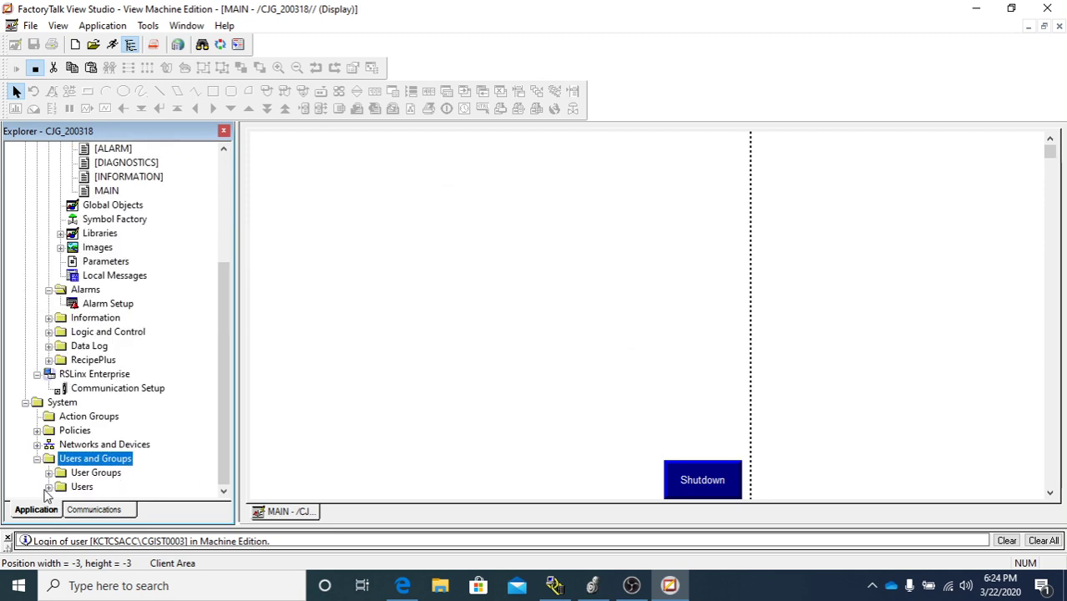
double_click(82, 487)
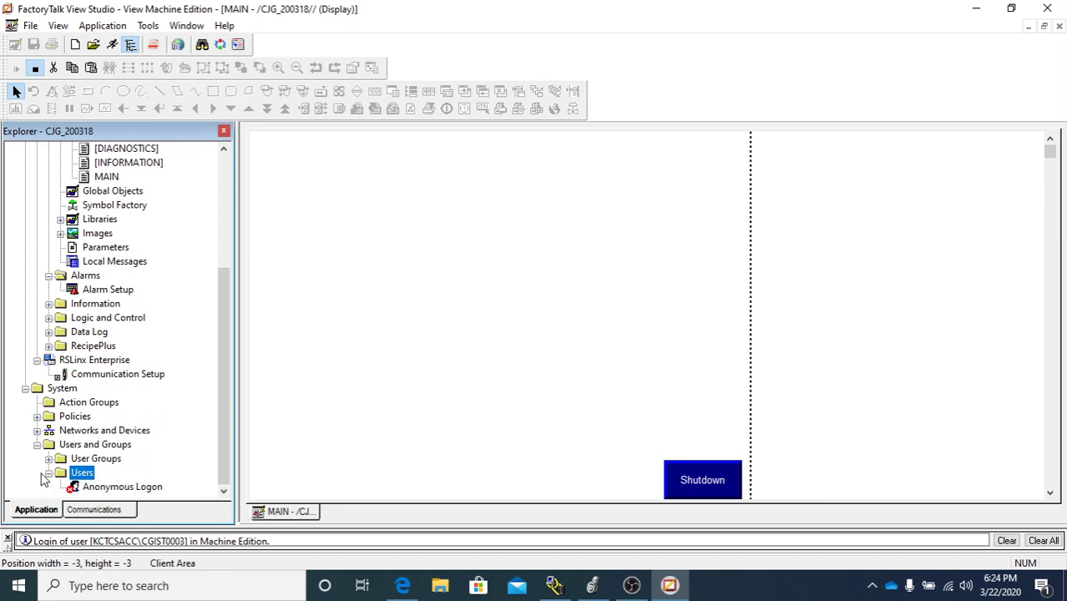
double_click(84, 476)
double_click(84, 488)
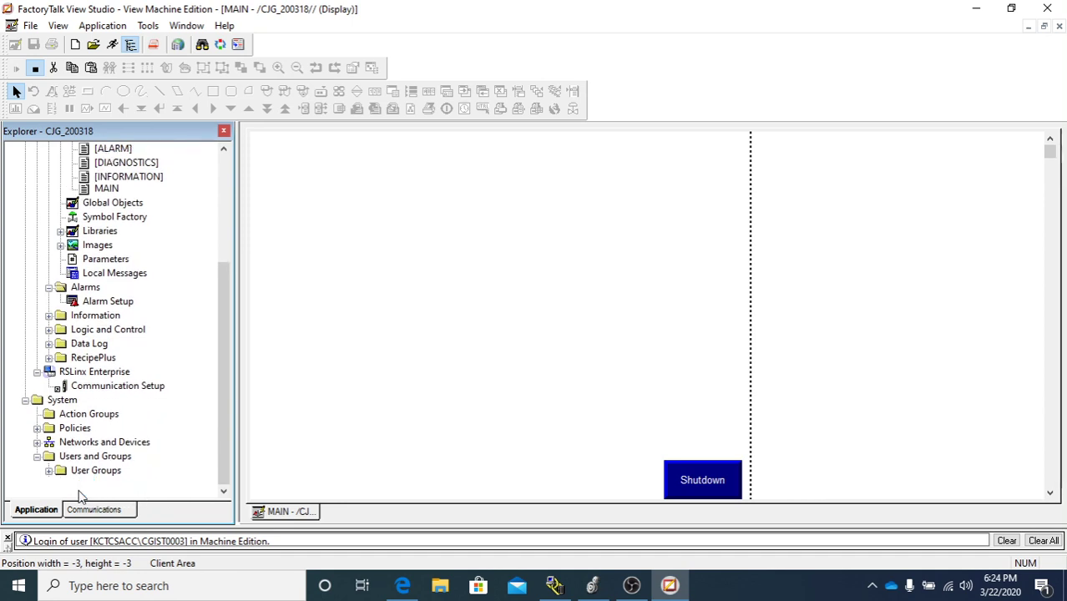
- Open the form for a new FactoryTalk user, review its account fields and cancel it
right_click(84, 474)
mouse_move(140, 483)
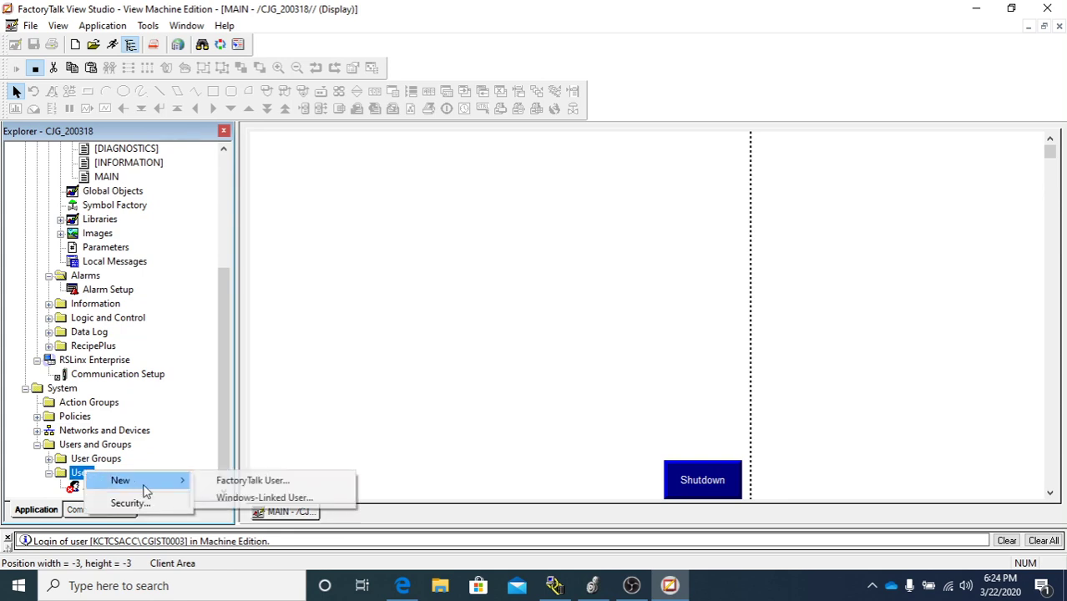
click(237, 482)
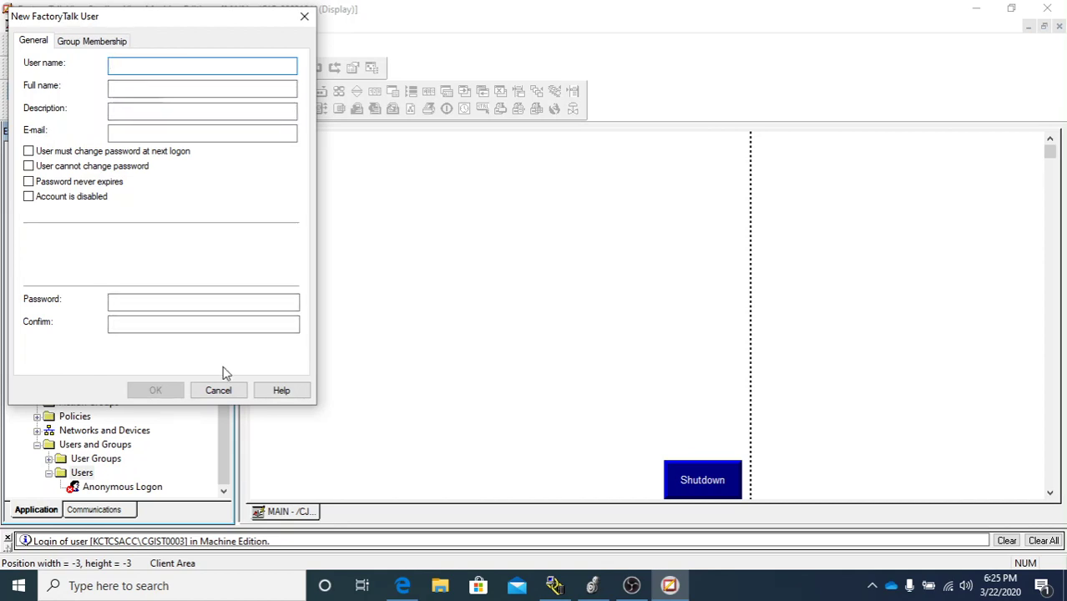
click(218, 390)
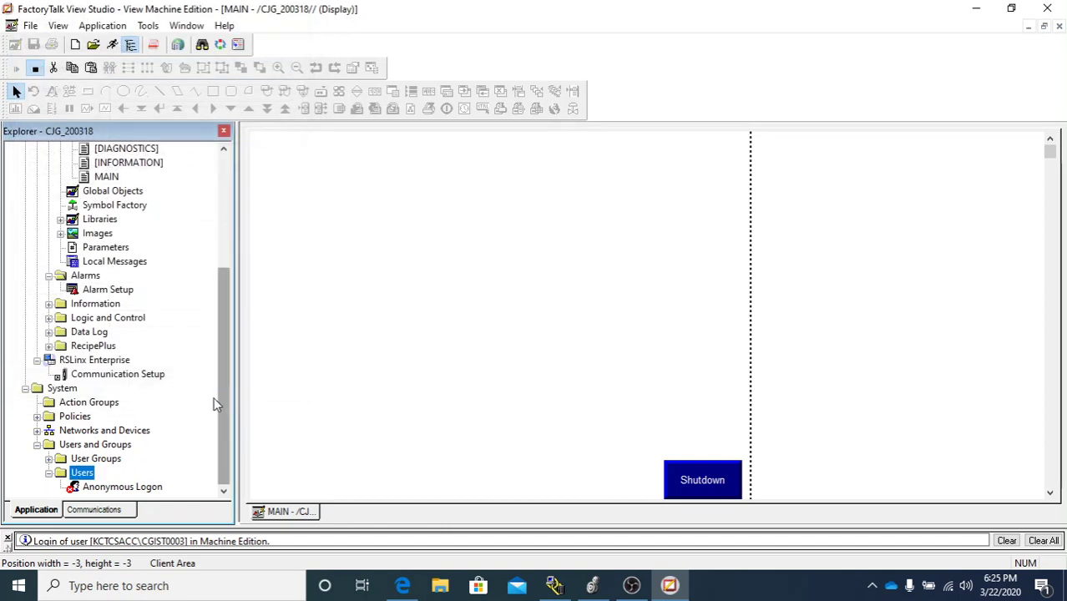
- Collapse the Users, Users and Groups, lower System and Graphics folders in the project tree
click(224, 178)
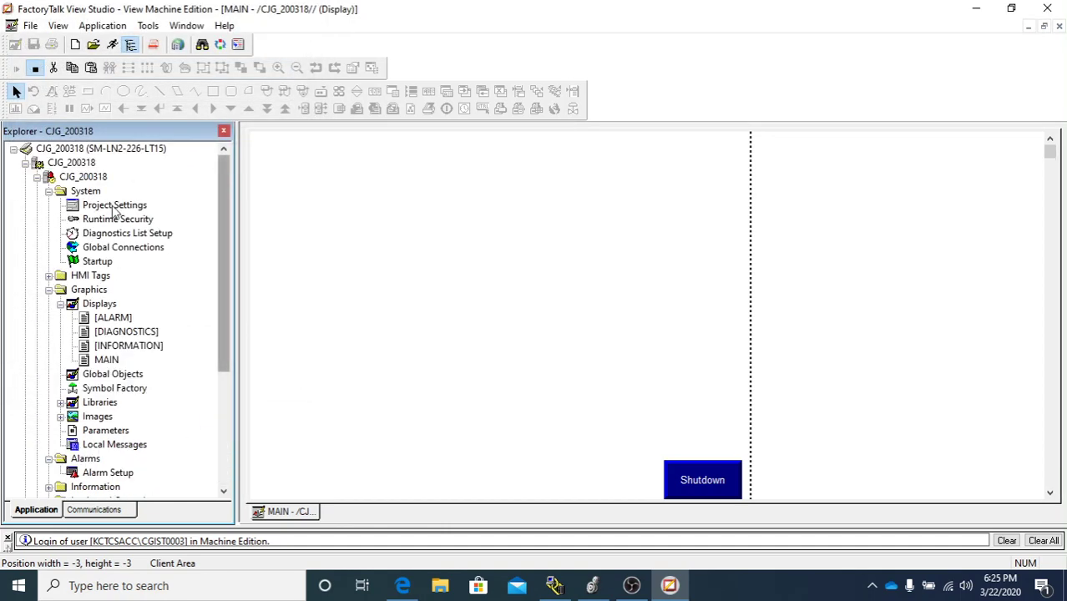
click(223, 483)
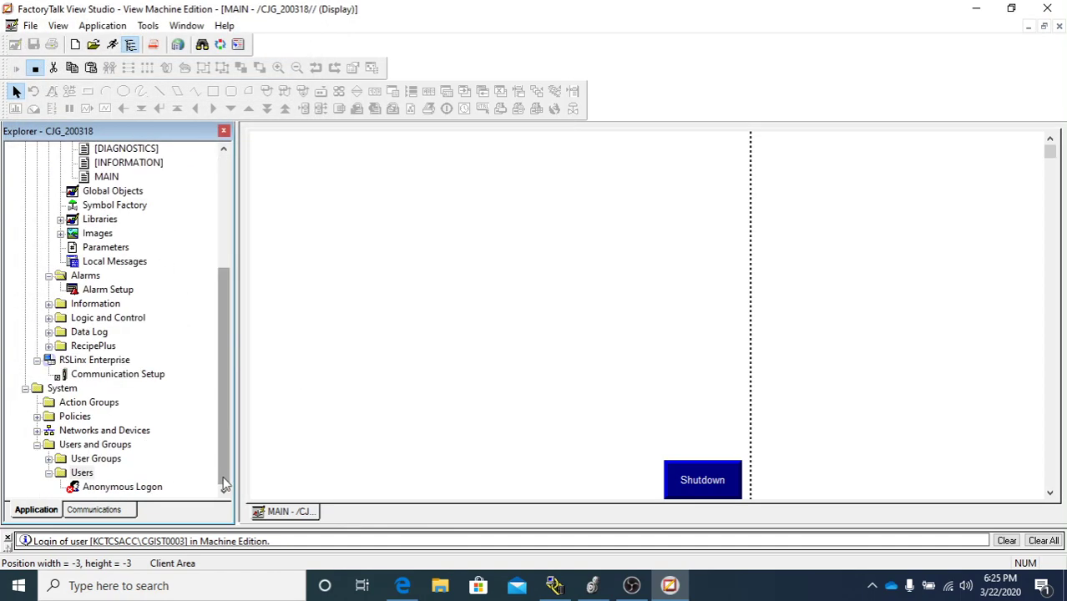
click(49, 475)
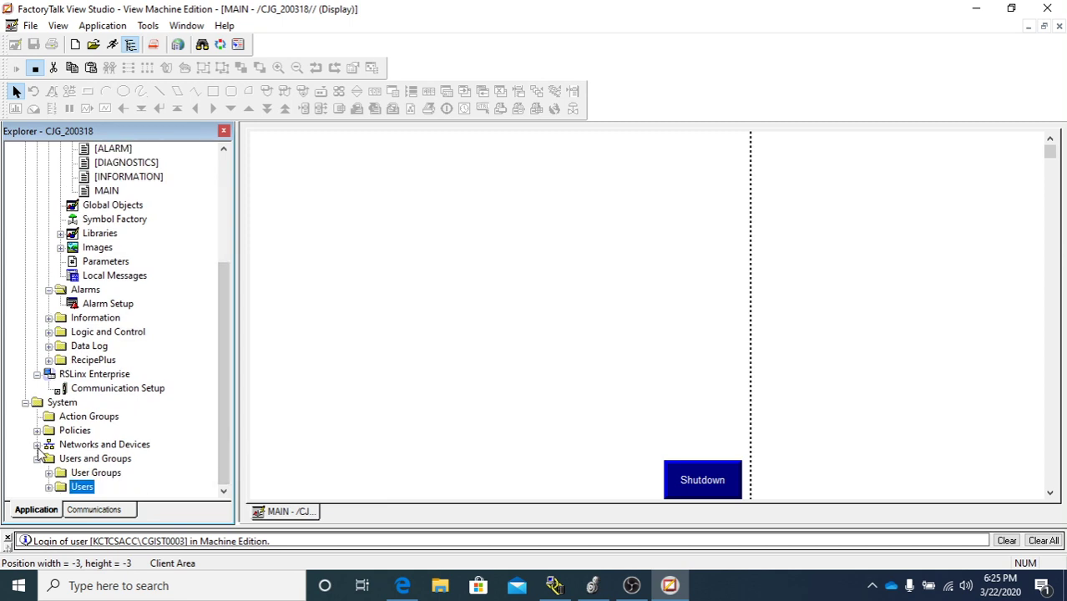
click(37, 458)
click(25, 432)
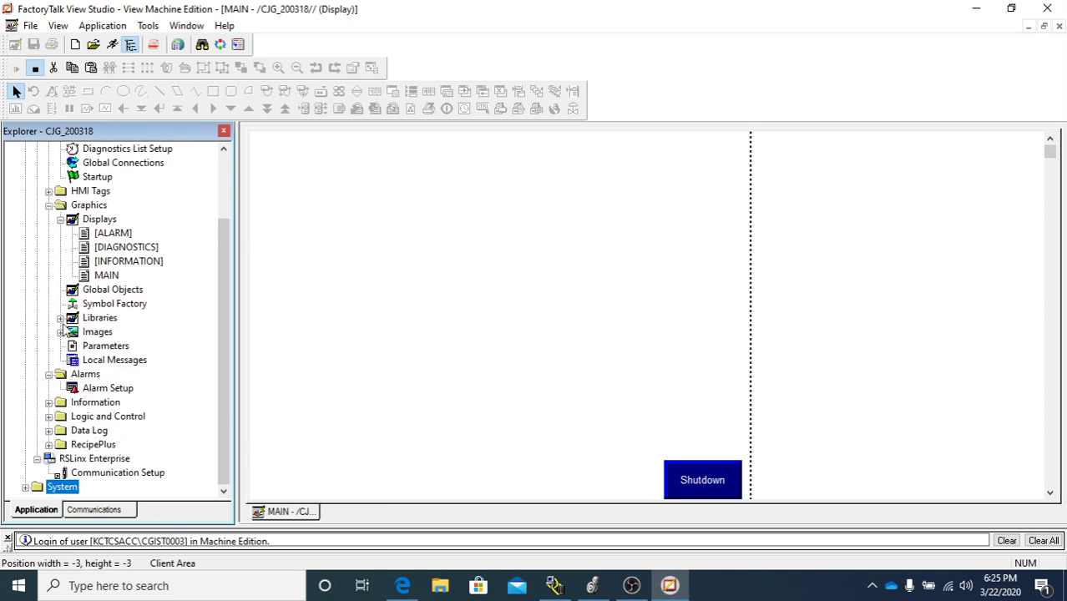
click(48, 205)
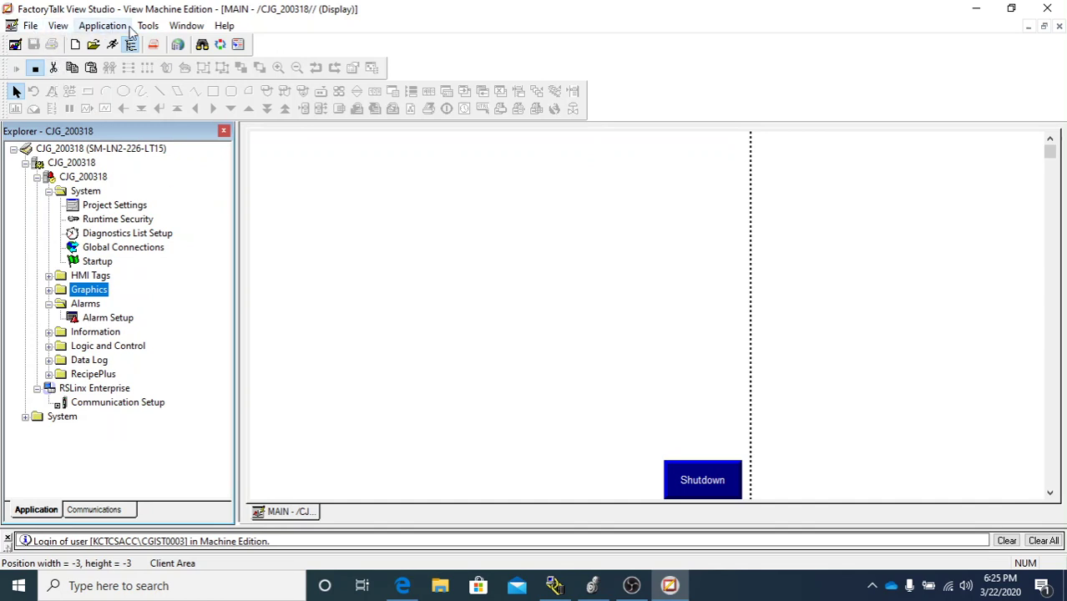
- Examine the file commands and the types of new components the application can contain
click(31, 26)
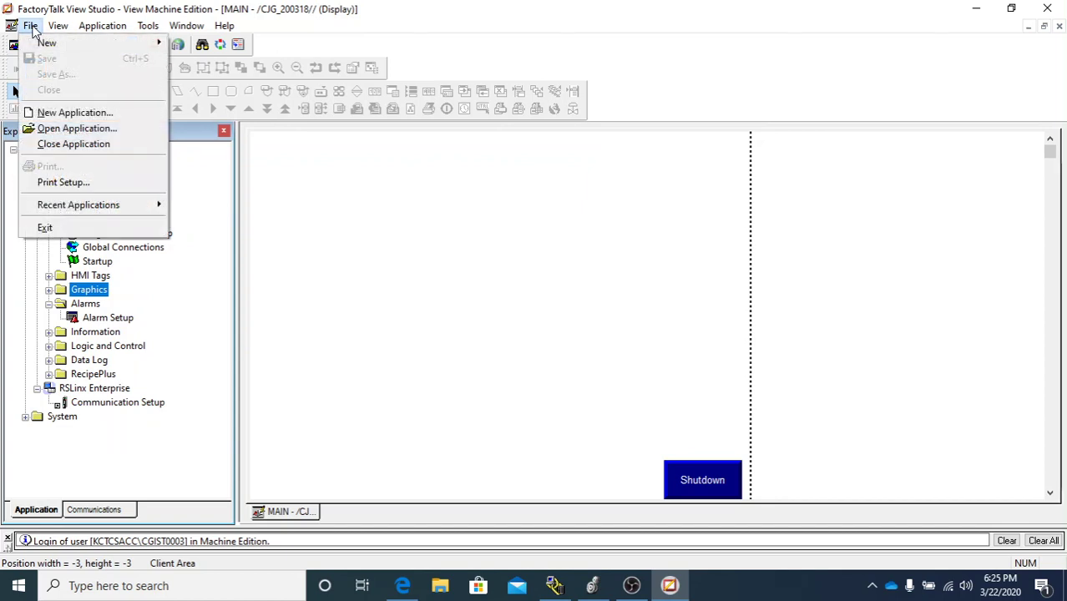
mouse_move(39, 44)
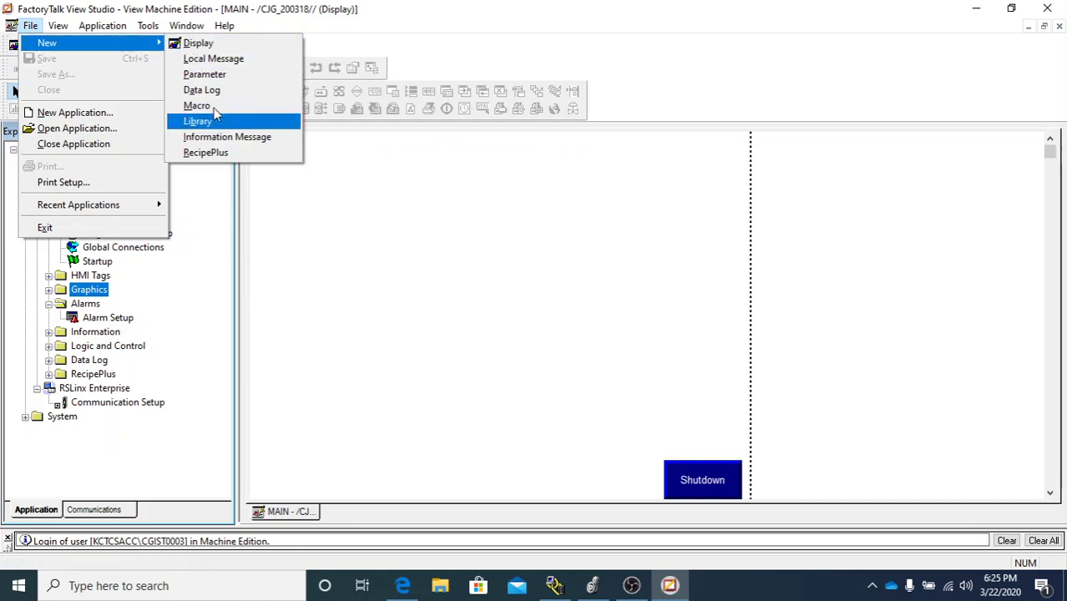
click(198, 276)
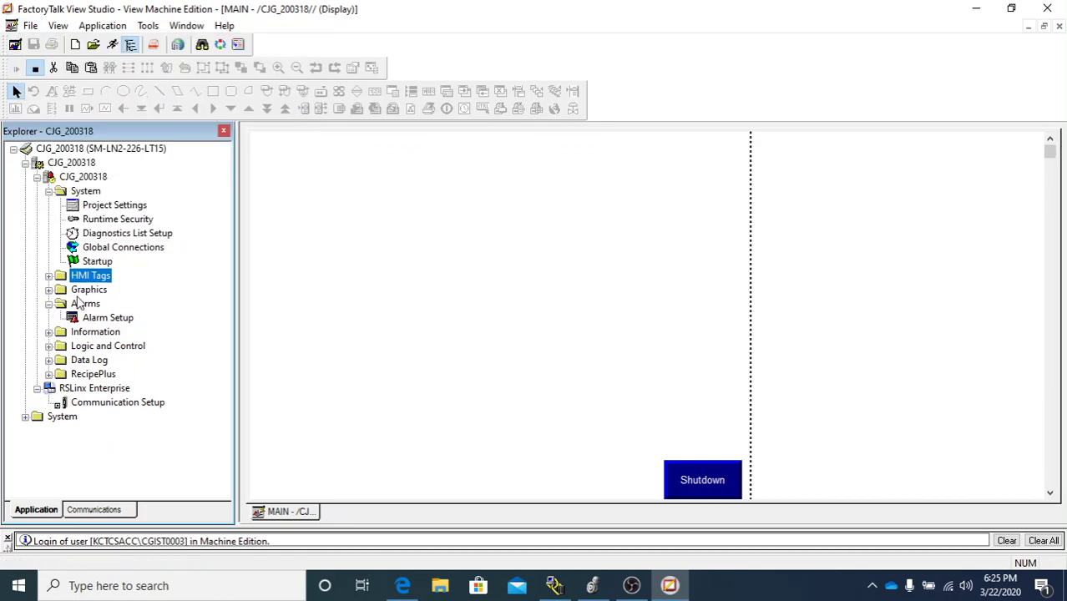
click(30, 25)
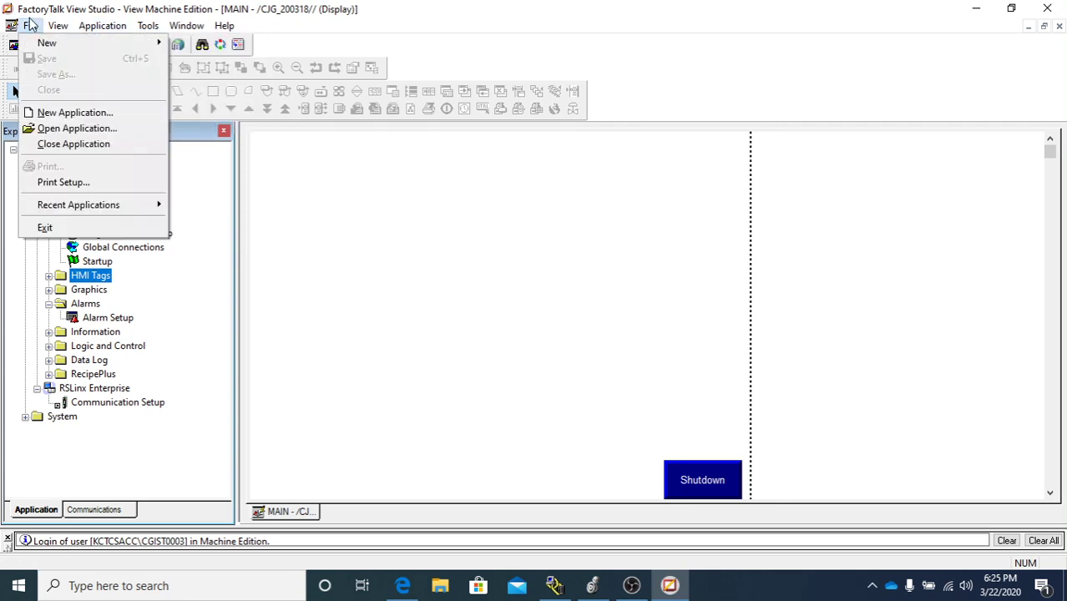
mouse_move(72, 45)
click(570, 265)
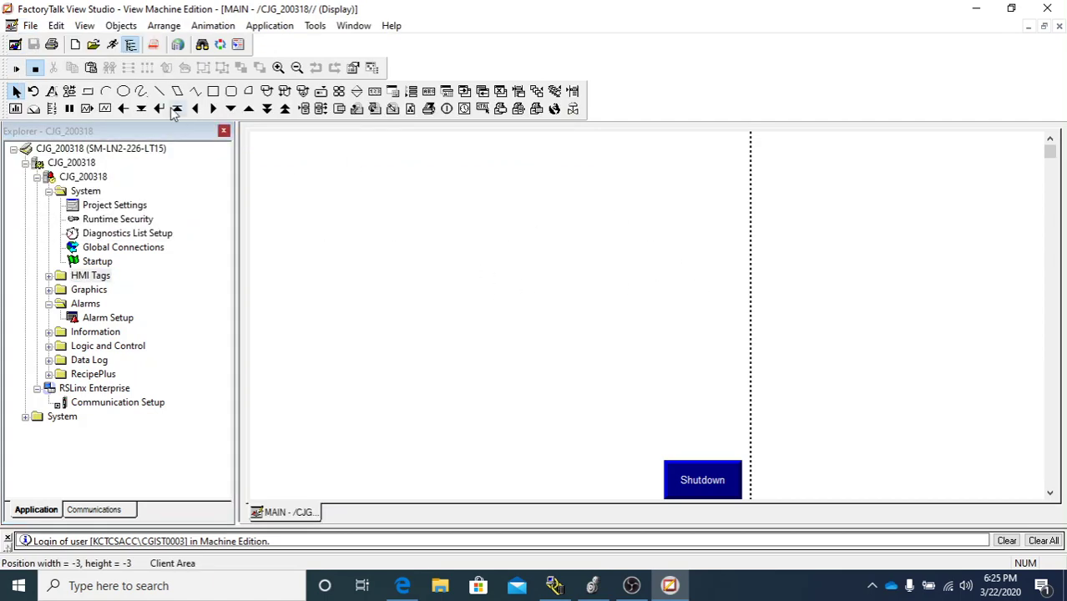
- Examine the file and editing commands available for the MAIN display
click(27, 26)
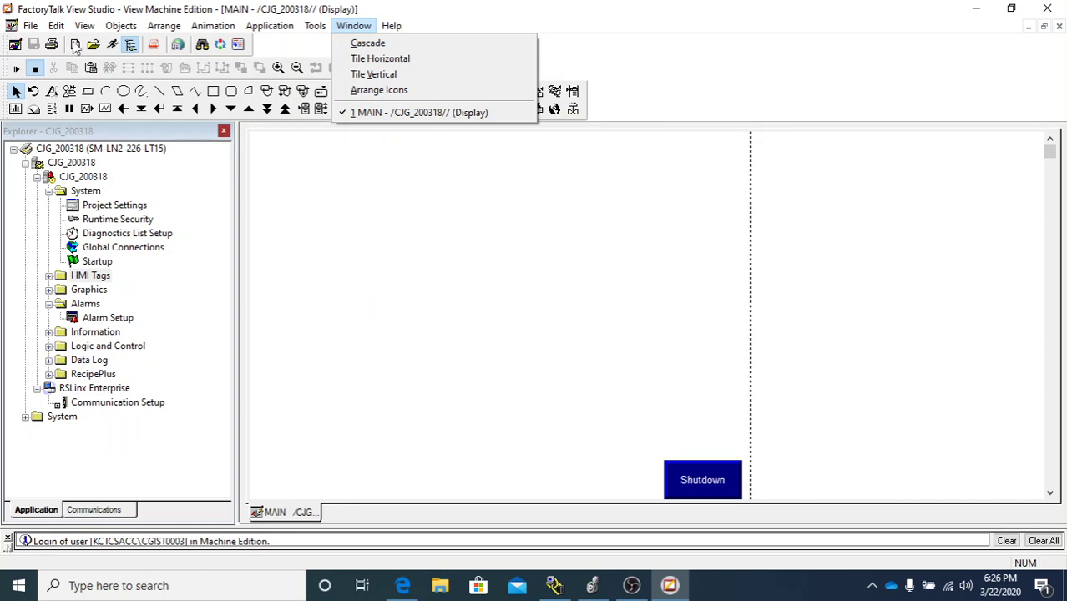
mouse_move(33, 25)
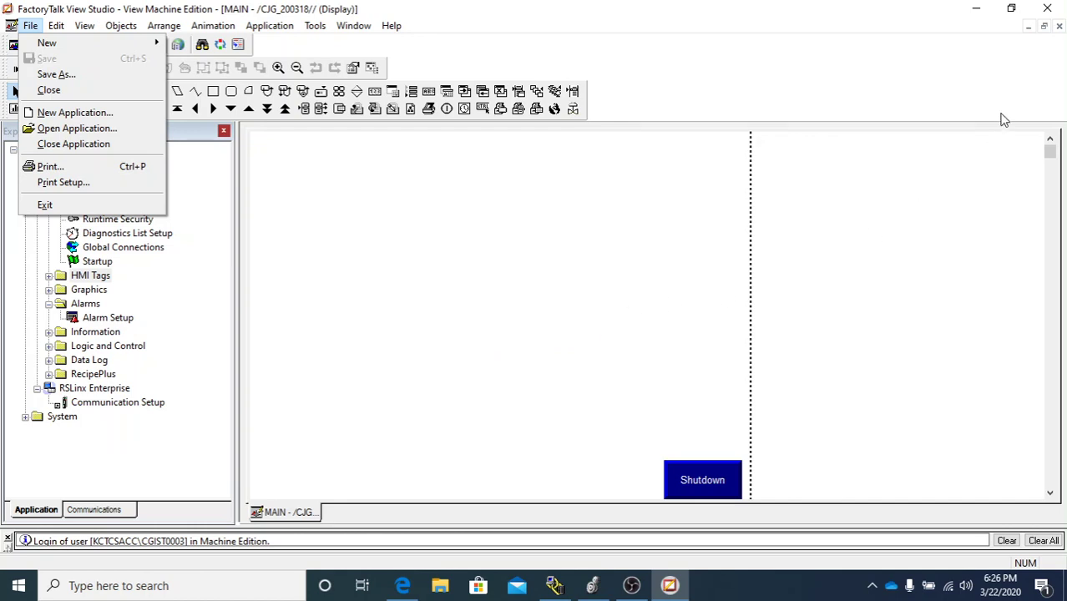
click(1055, 35)
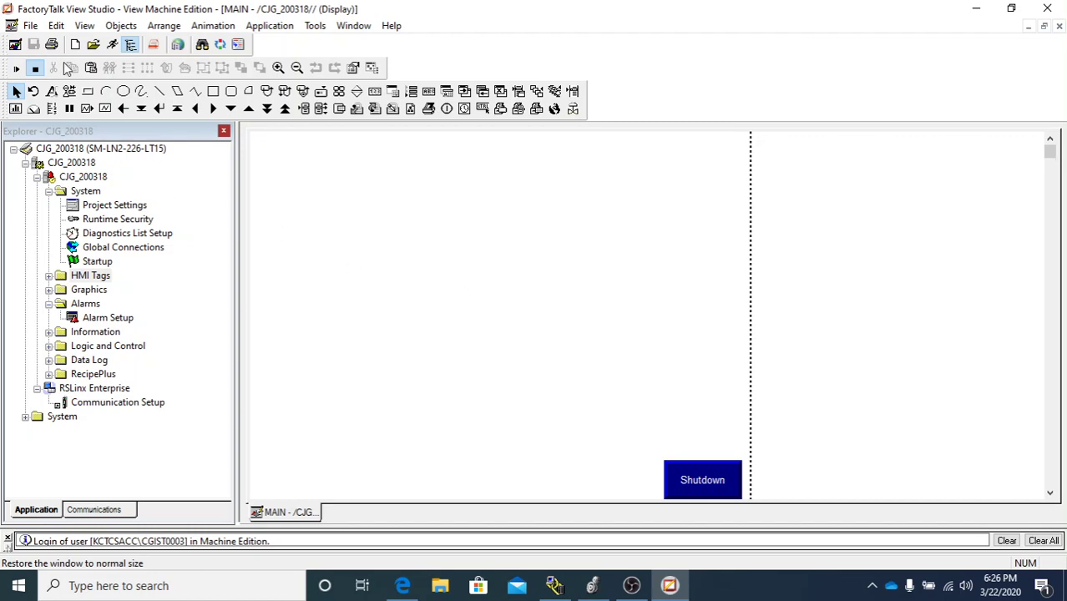
click(31, 26)
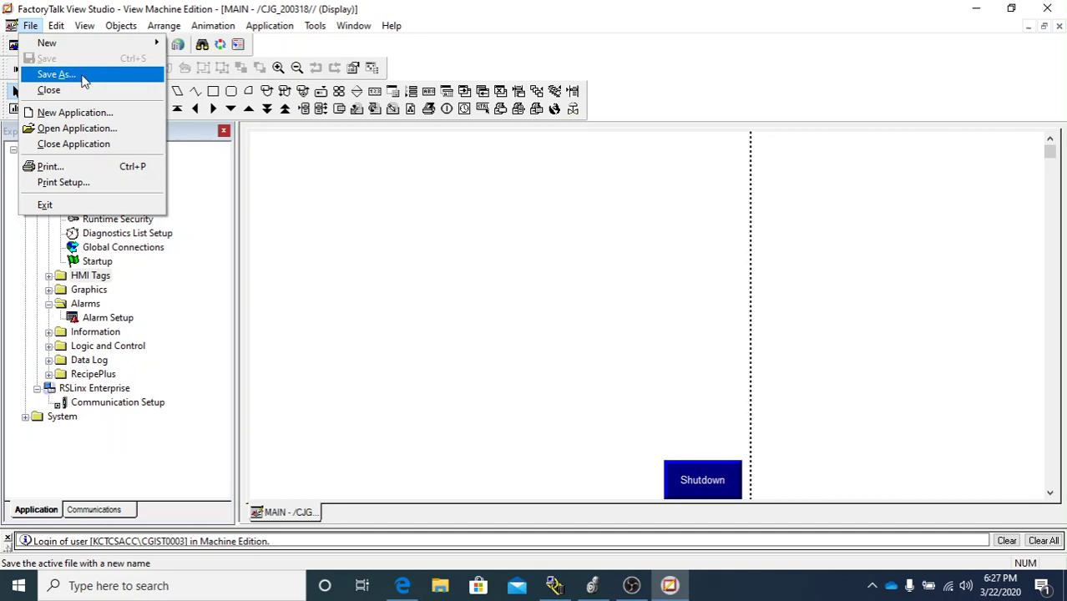
mouse_move(56, 28)
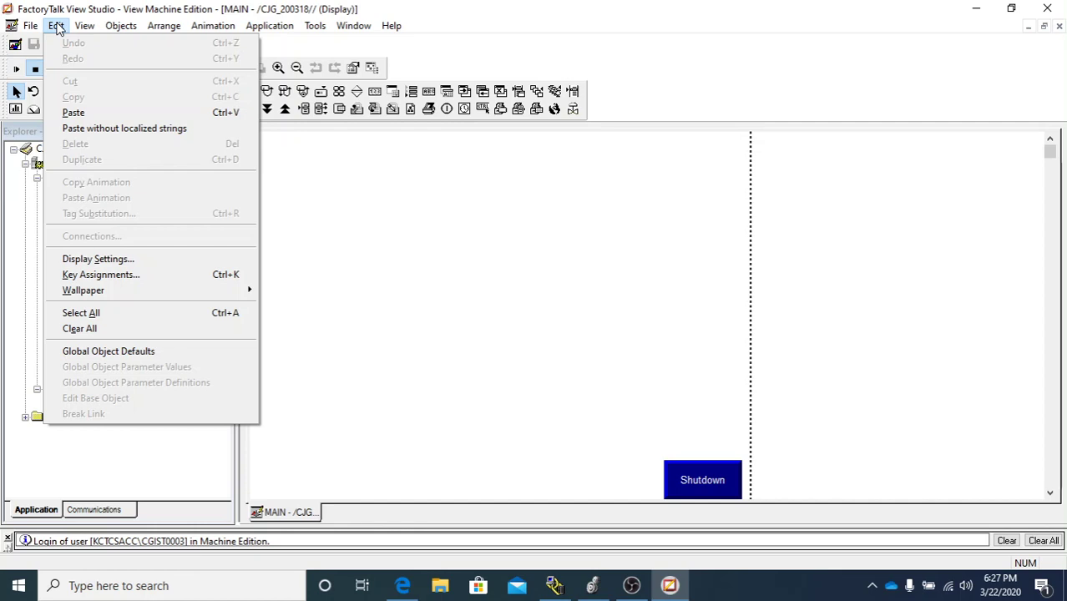
click(400, 291)
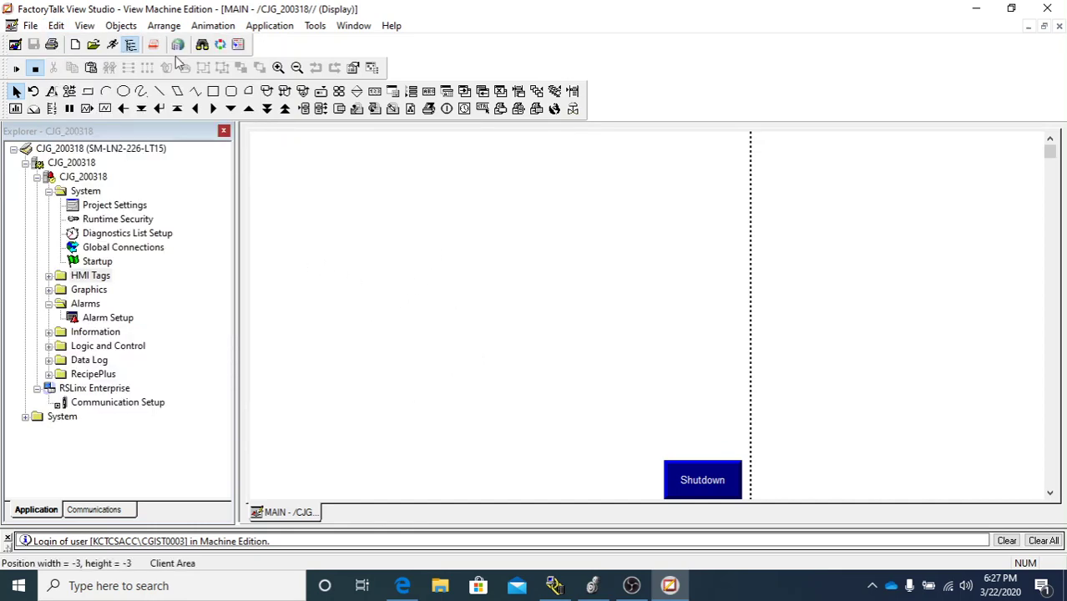
- Review the editing and view options for the MAIN display and hide the Explorer window
click(56, 27)
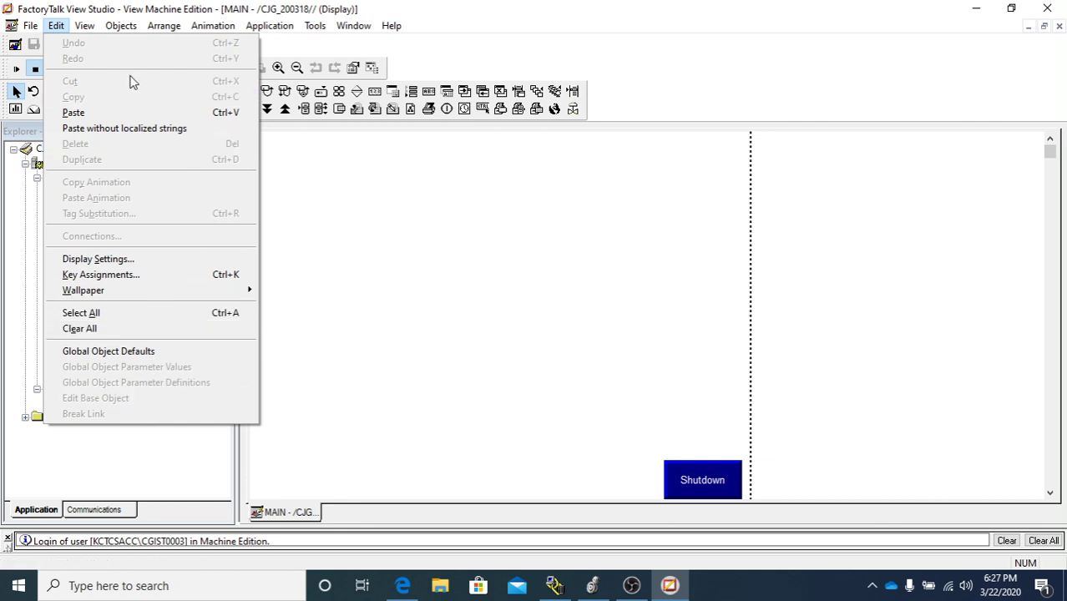
mouse_move(85, 31)
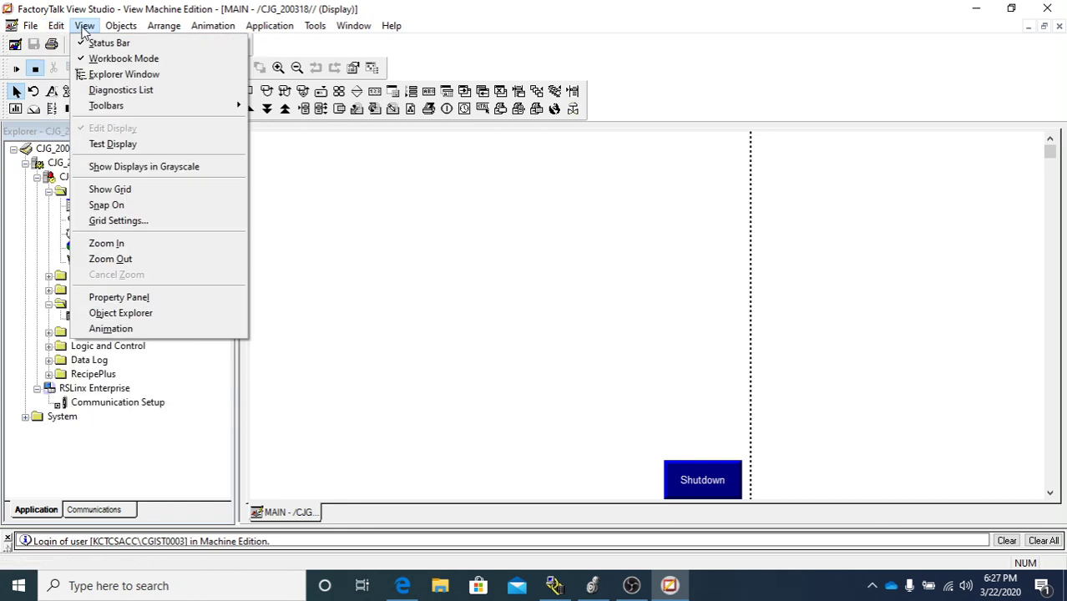
click(107, 80)
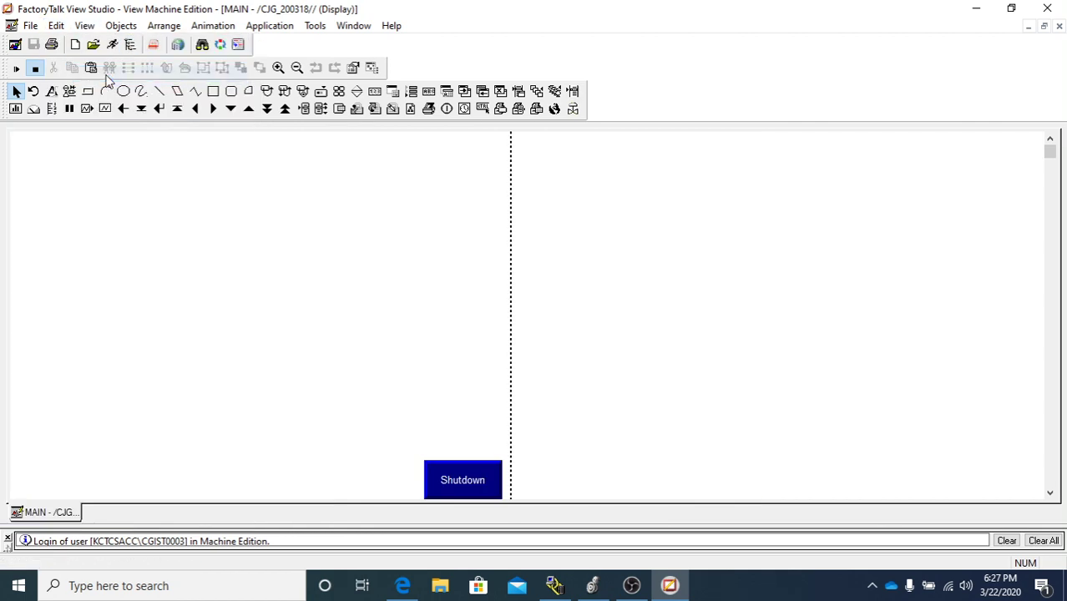
- Show the Explorer window, close it, and bring it back beside the MAIN display
click(86, 32)
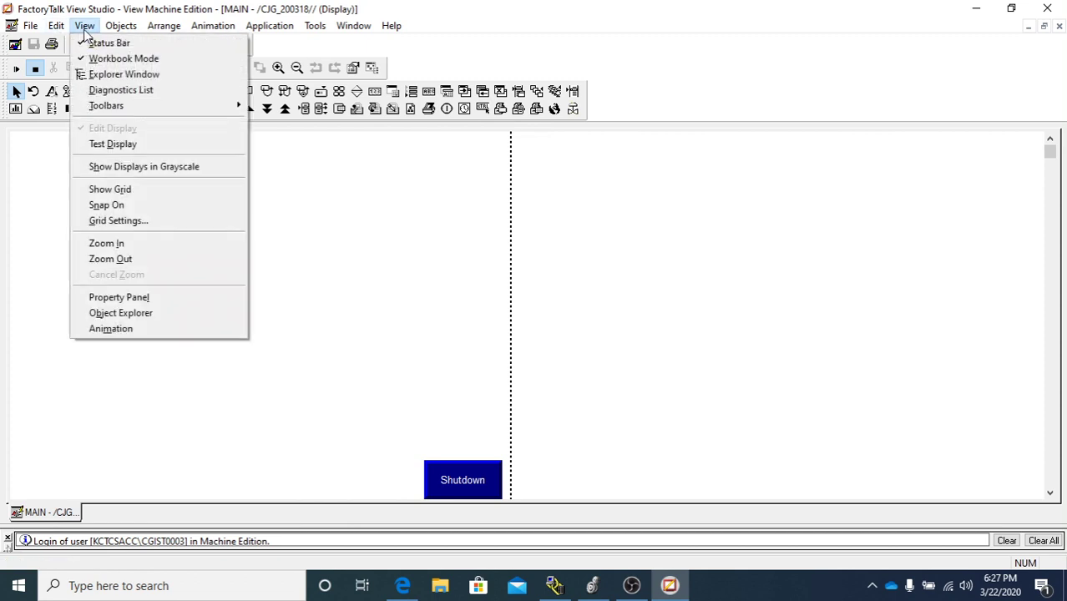
click(105, 75)
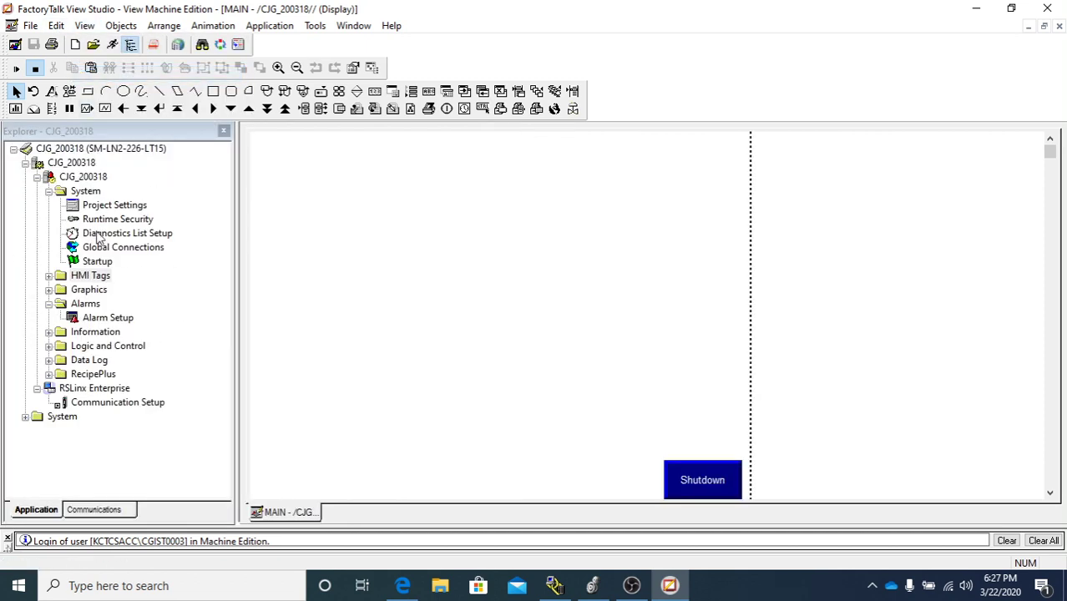
click(224, 132)
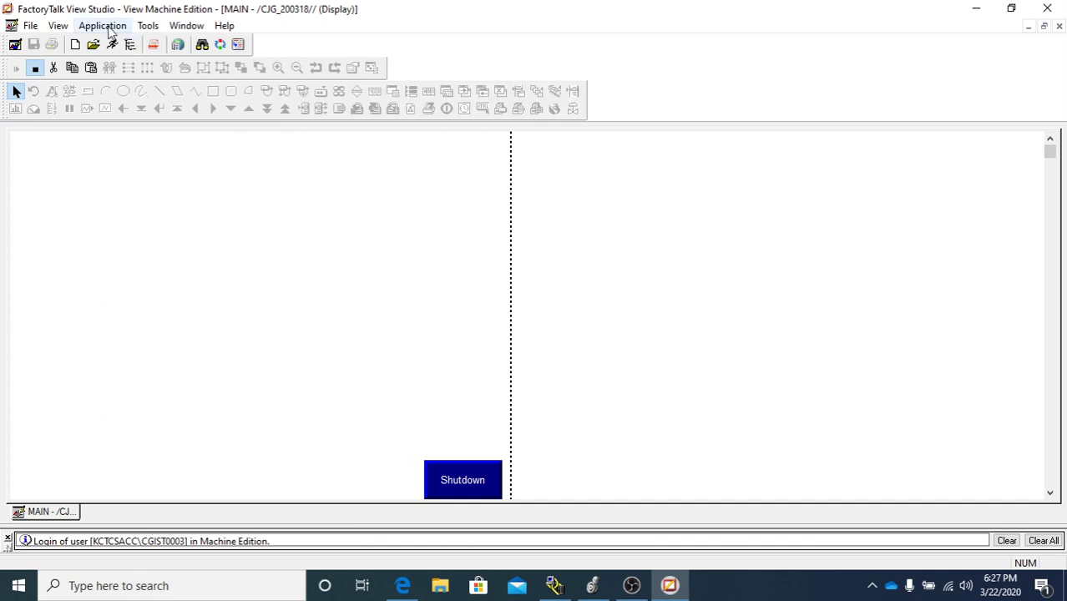
click(56, 25)
mouse_move(102, 25)
mouse_move(58, 25)
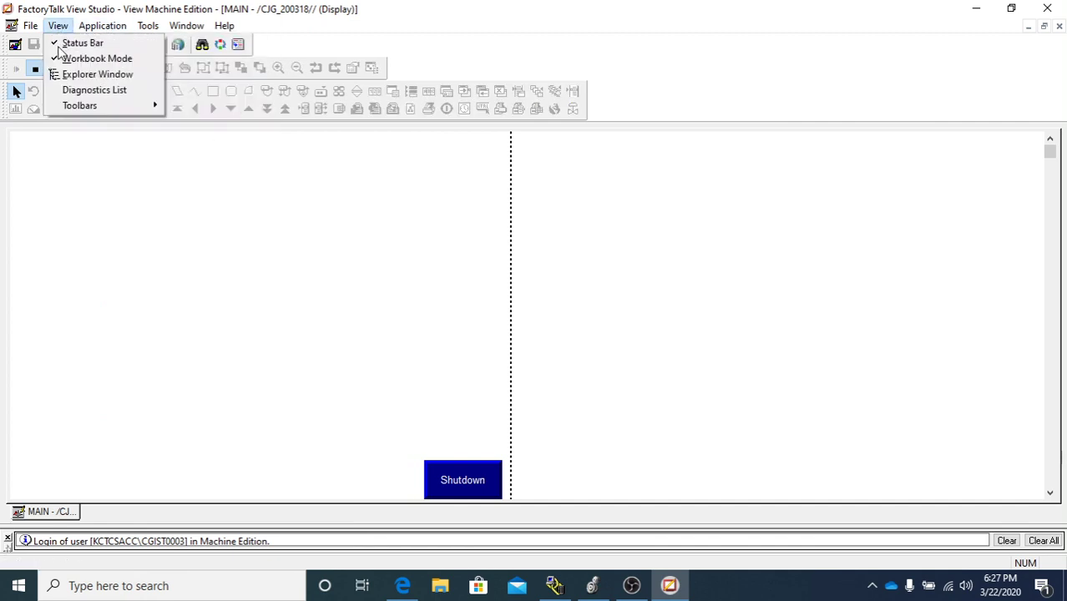
click(67, 74)
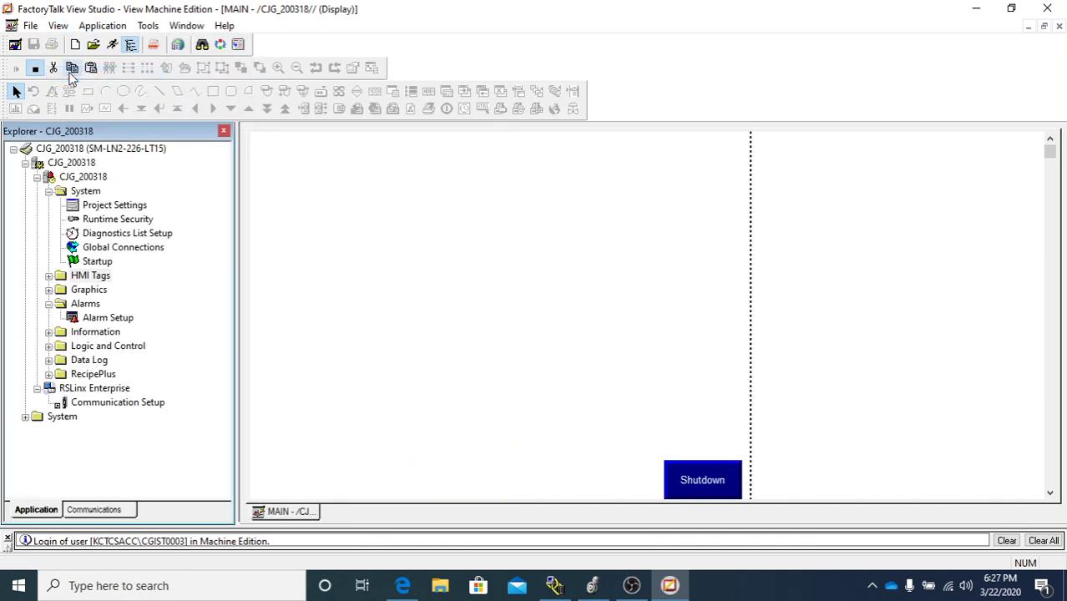
- Examine which toolbars can be shown or hidden in the workspace
click(62, 28)
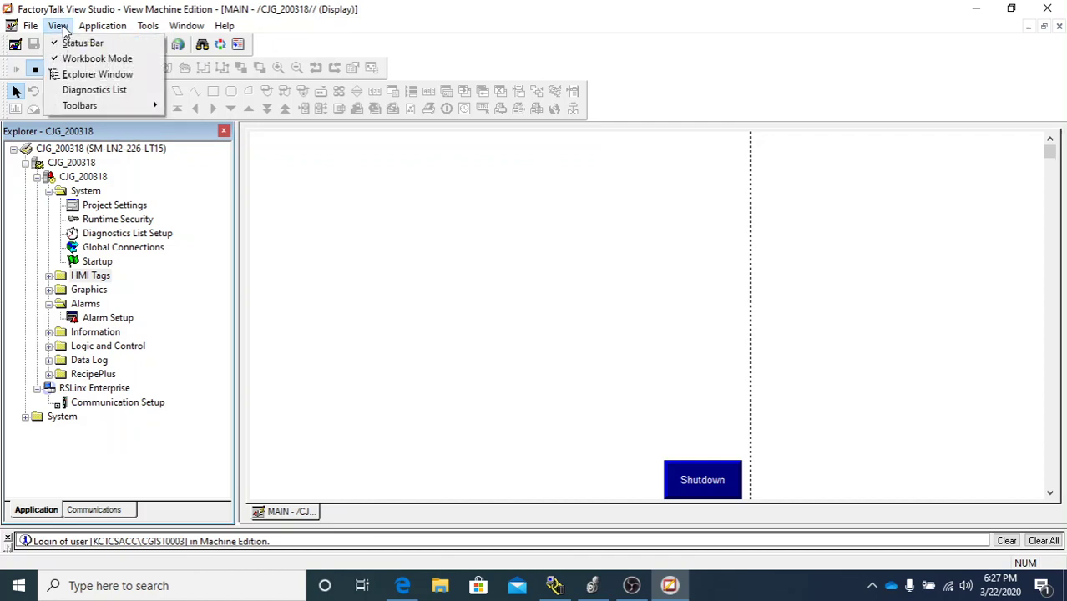
mouse_move(93, 110)
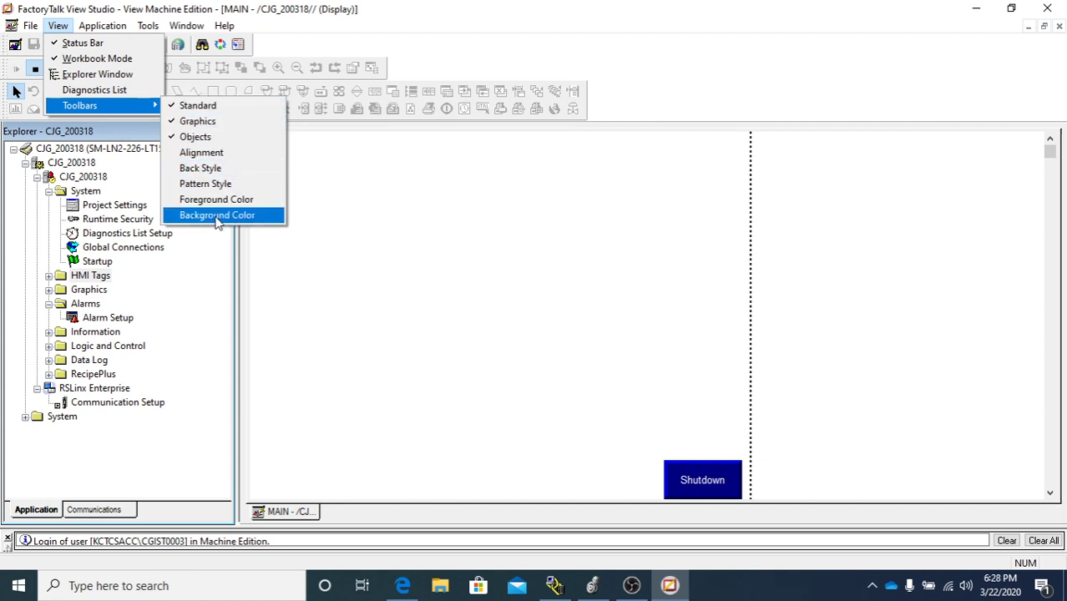
click(603, 47)
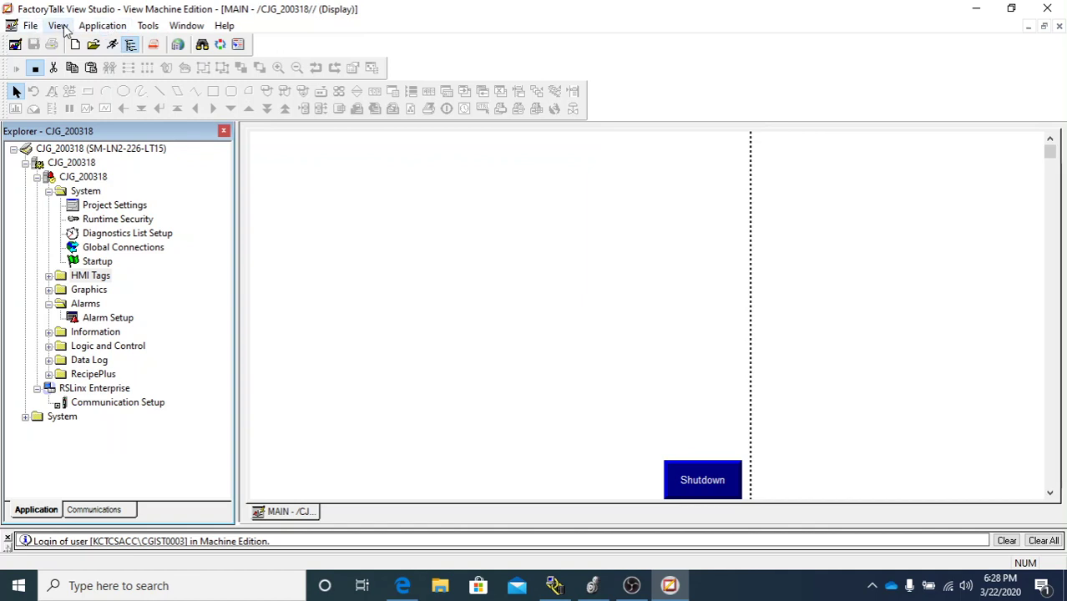
click(279, 227)
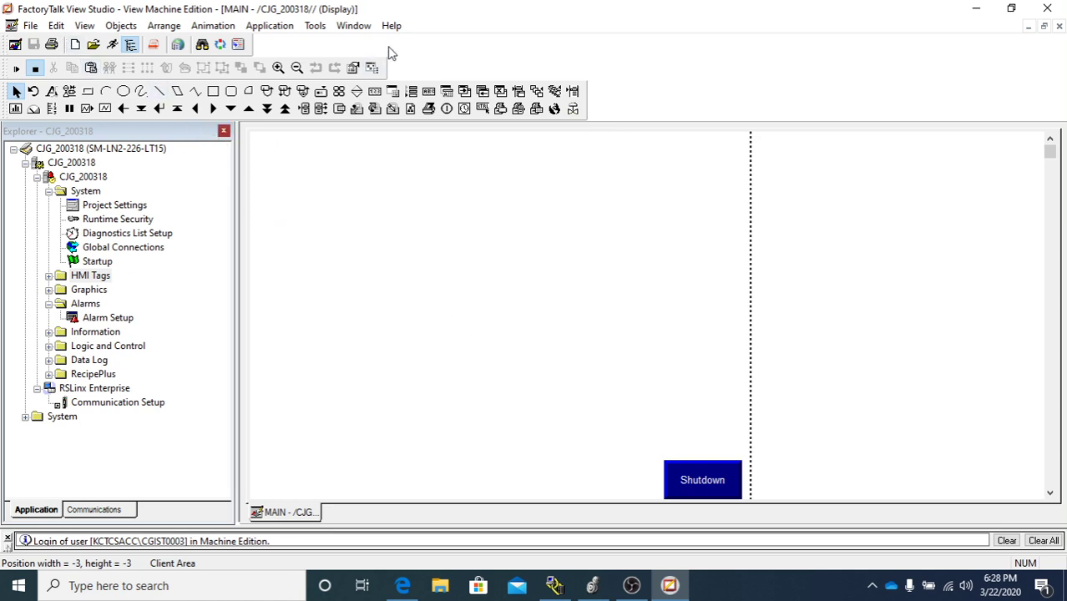
- Examine the categories of objects that can be added to the MAIN display
click(121, 25)
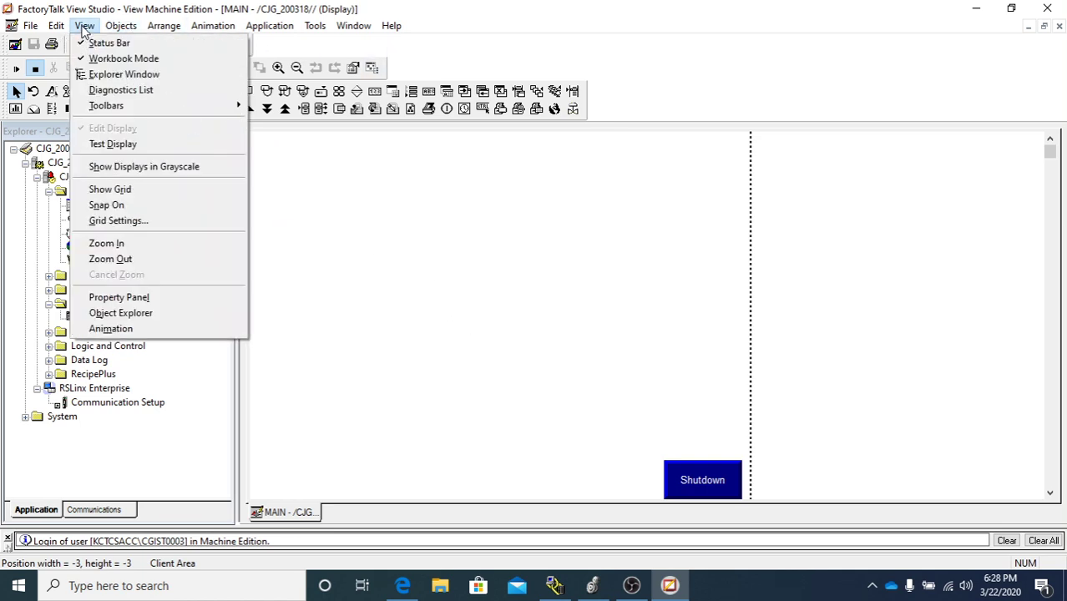
mouse_move(110, 30)
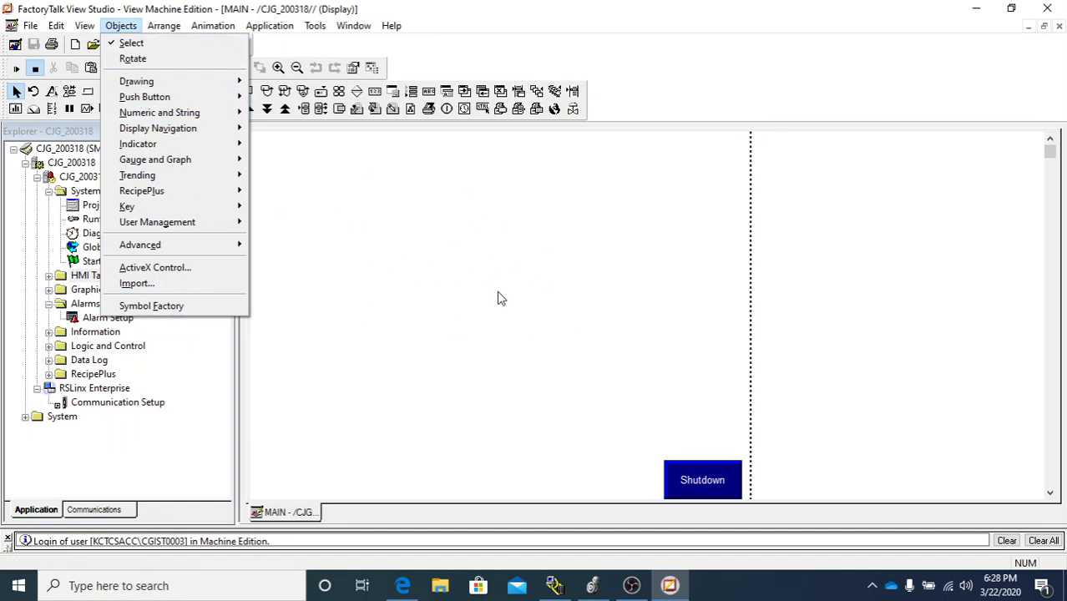
mouse_move(215, 88)
mouse_move(144, 85)
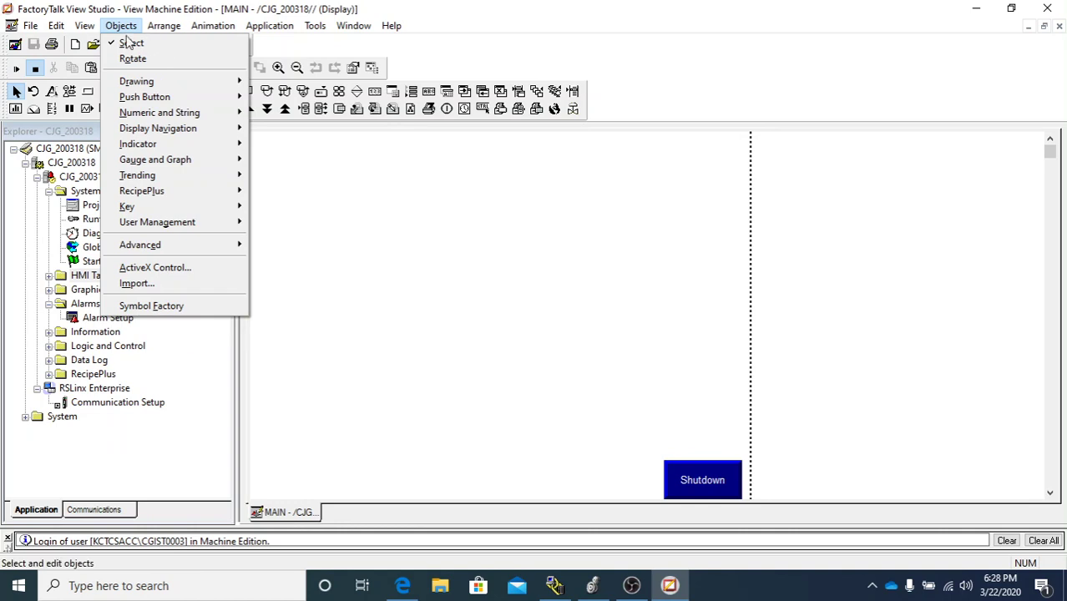
- Examine the commands for arranging and animating objects on the MAIN display
click(169, 28)
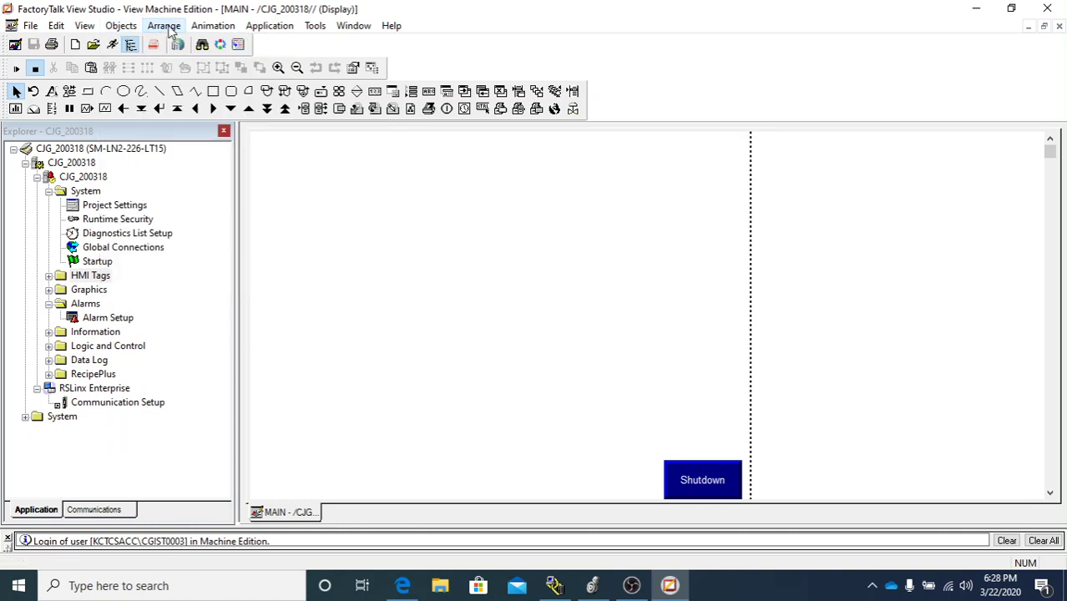
click(167, 28)
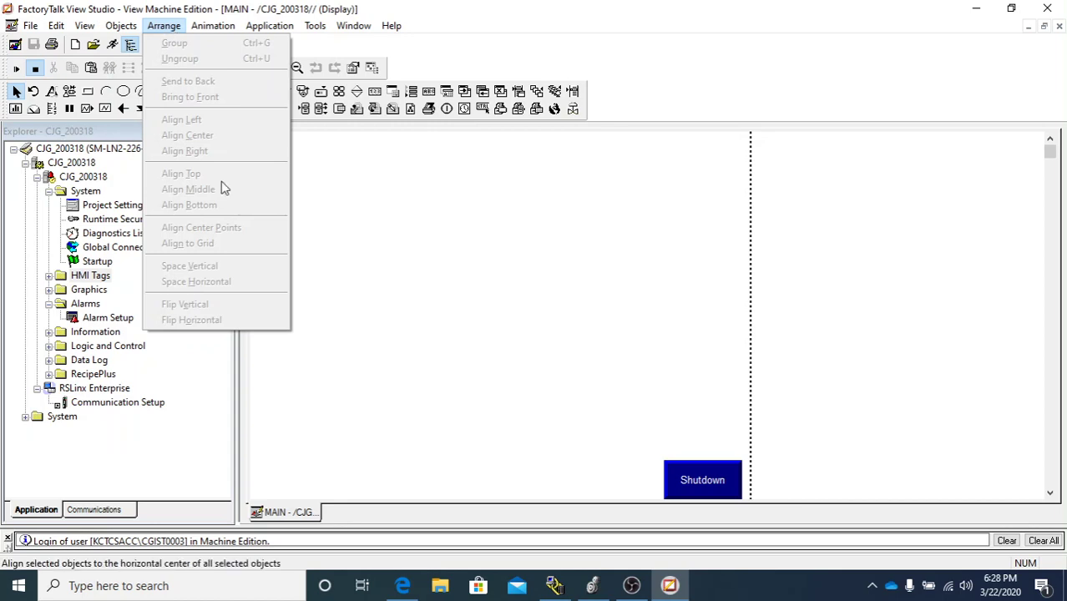
click(438, 278)
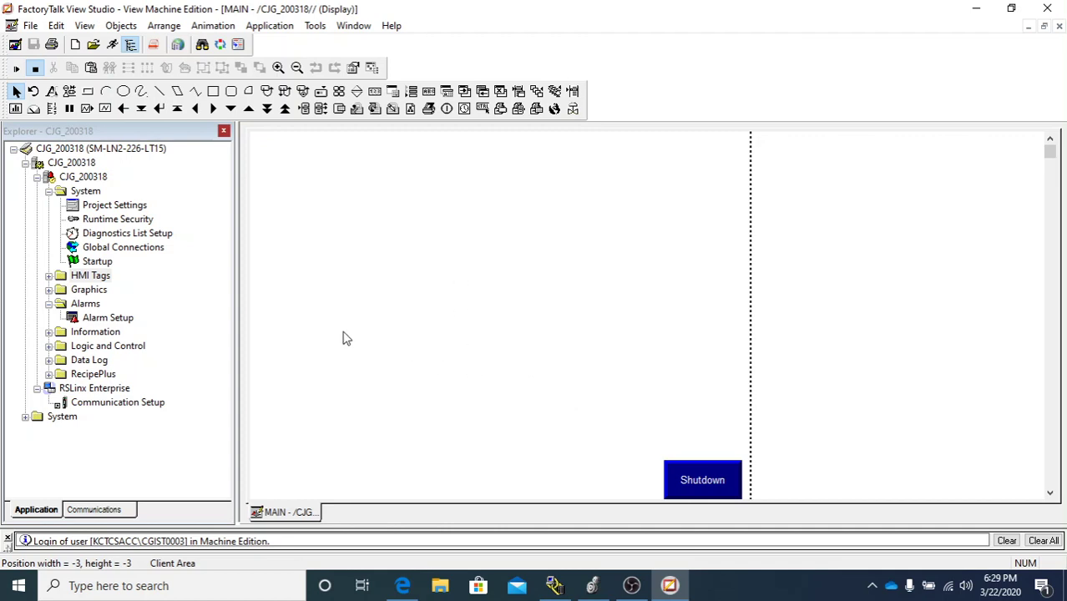
click(165, 25)
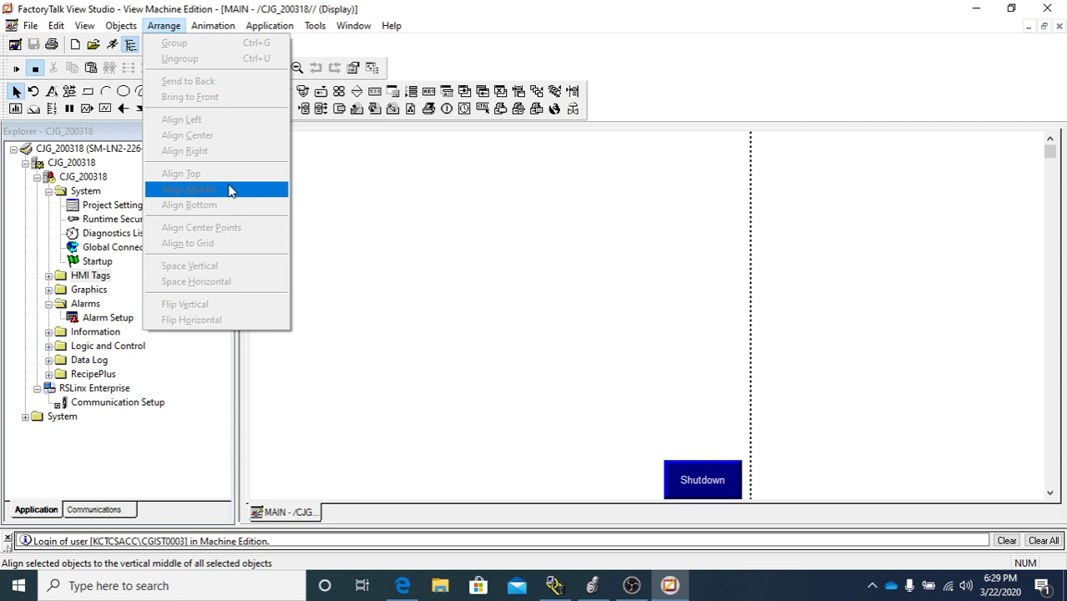
mouse_move(213, 38)
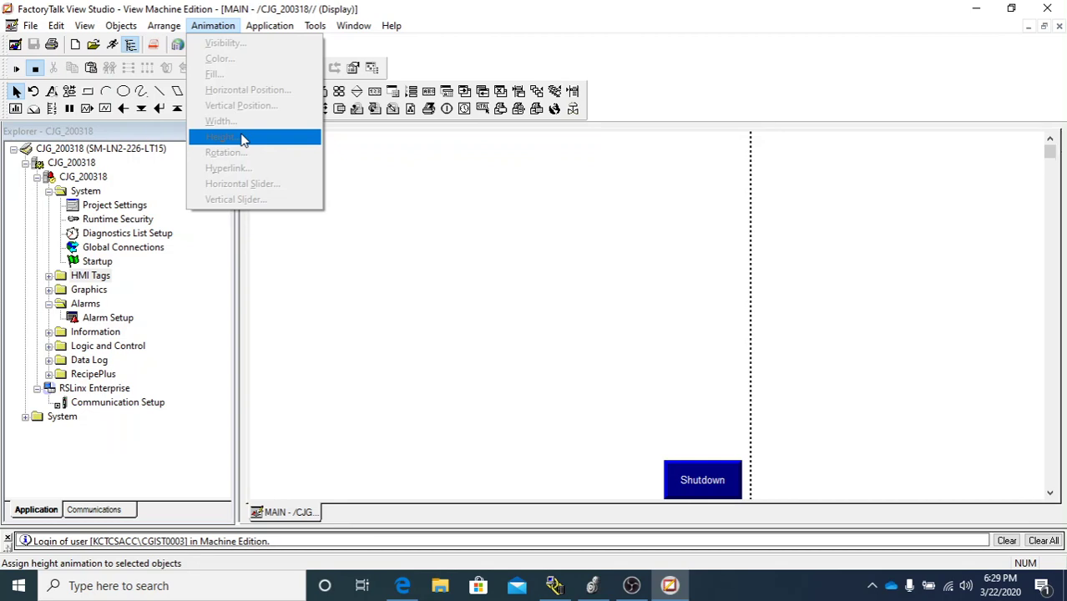
mouse_move(283, 30)
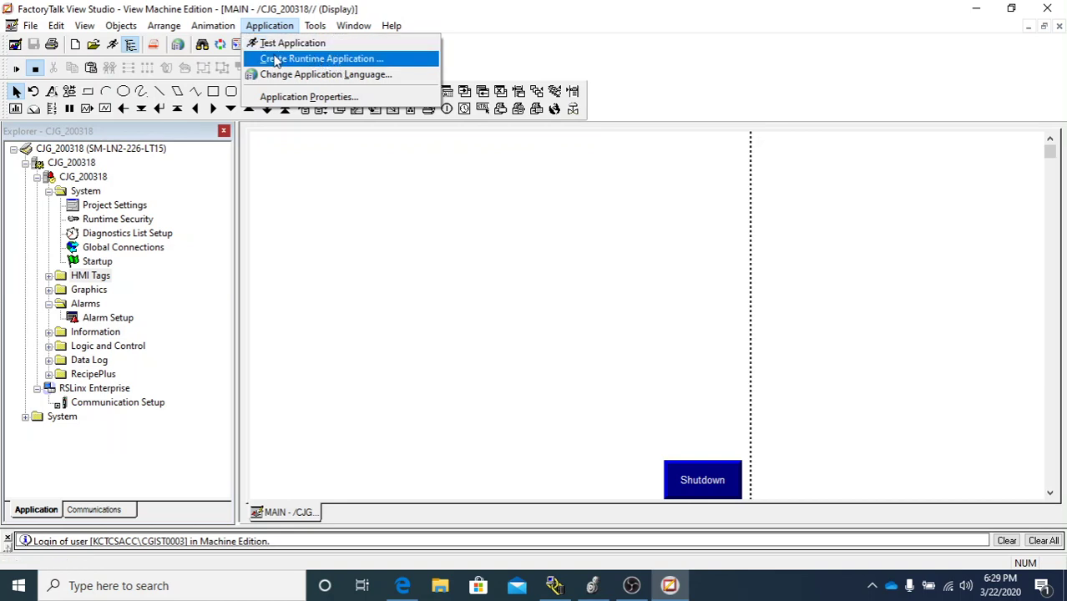
mouse_move(164, 25)
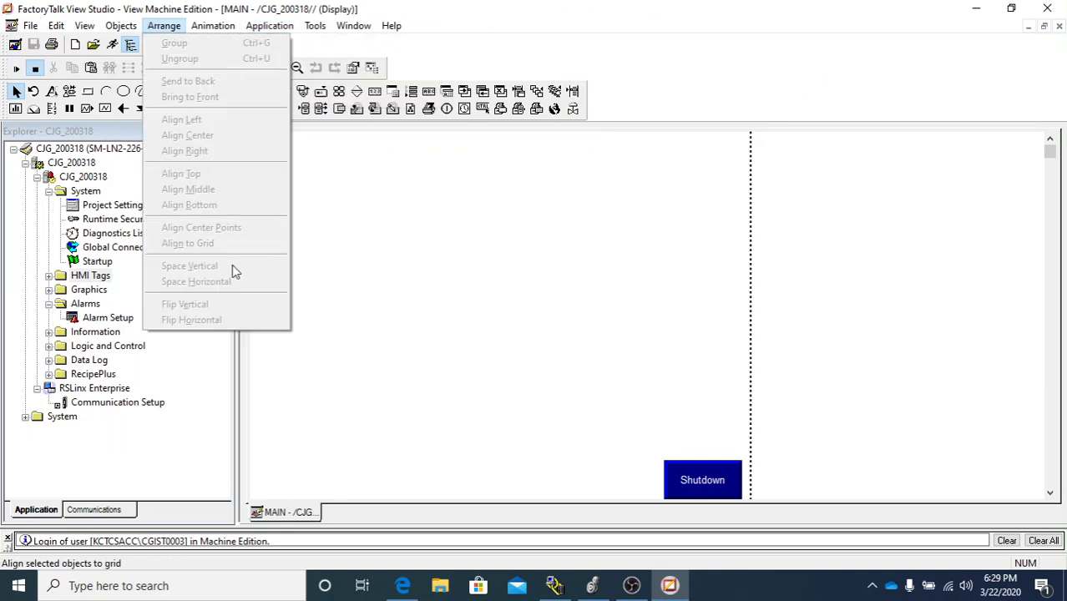
- Examine the application testing and runtime commands, the available utilities, and the window layout options
mouse_move(284, 26)
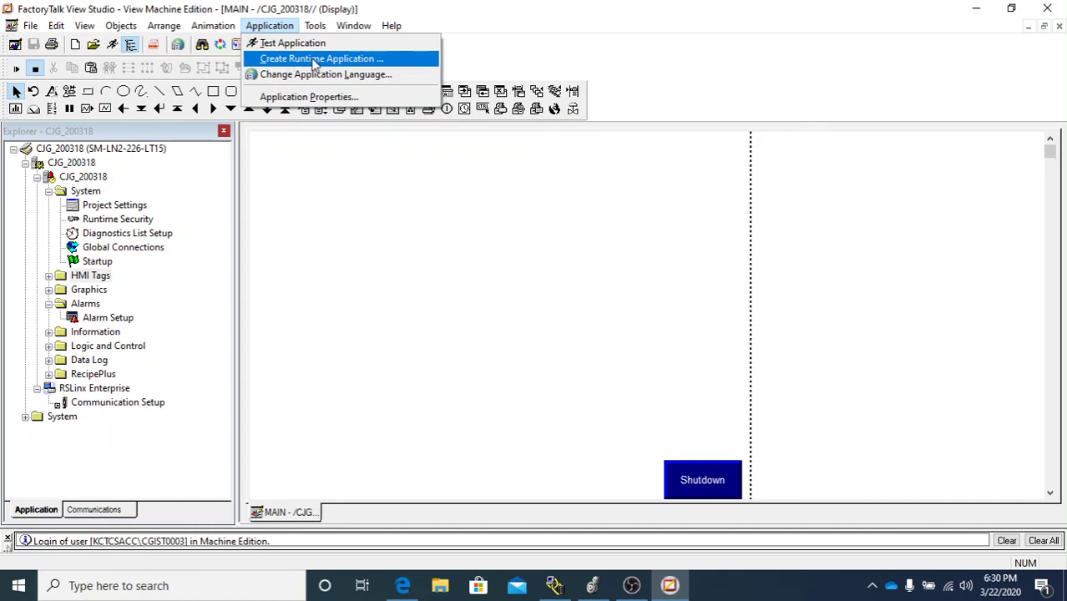
mouse_move(315, 29)
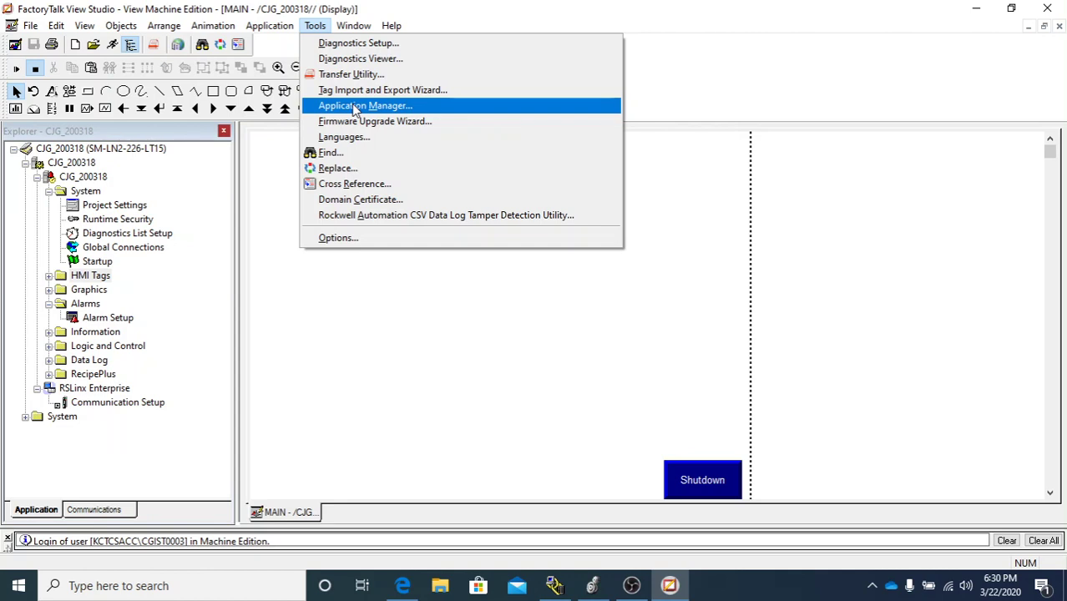
mouse_move(362, 31)
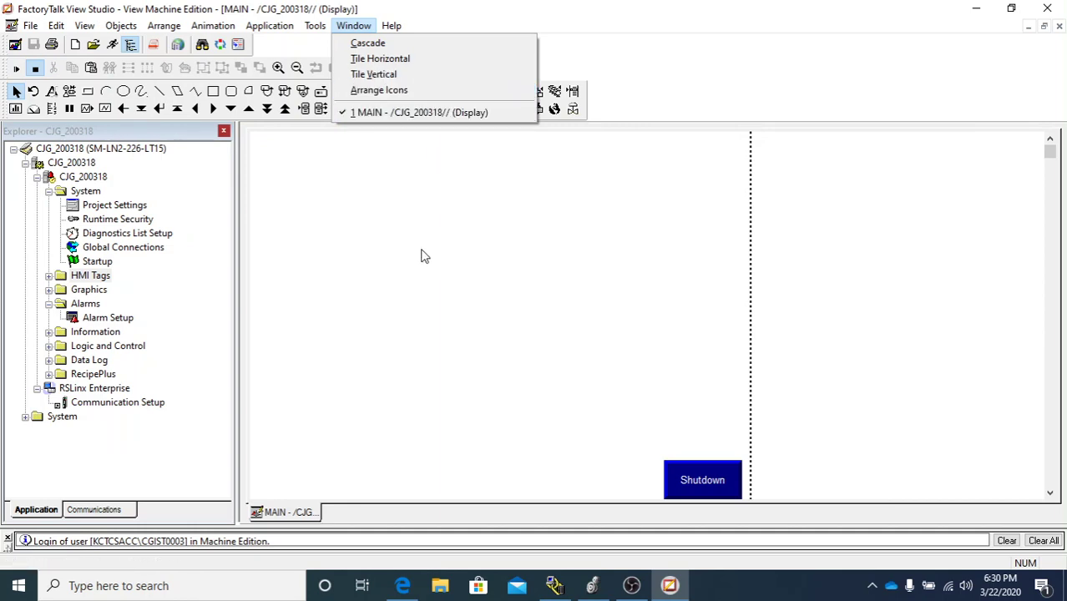
- Examine the help resources and the product's release and licensing information, and close the About dialog
click(387, 30)
click(388, 29)
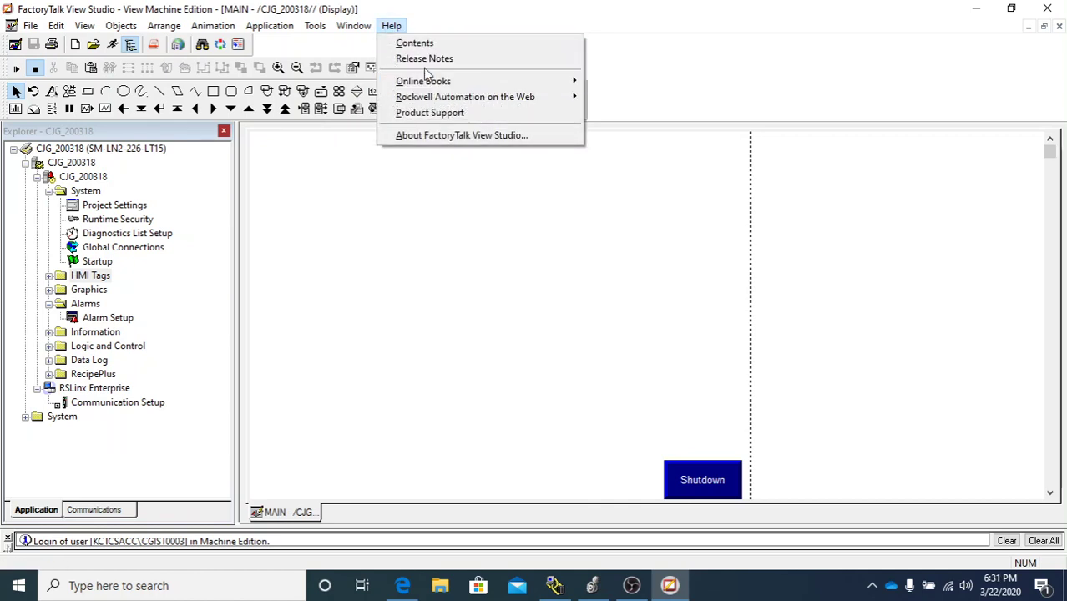
click(445, 137)
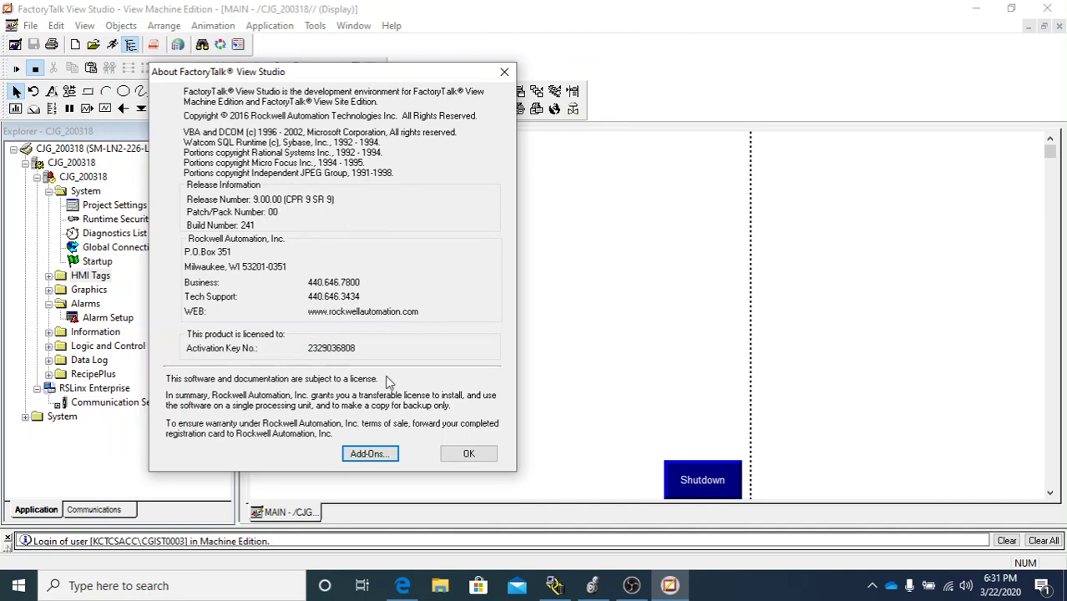
click(464, 455)
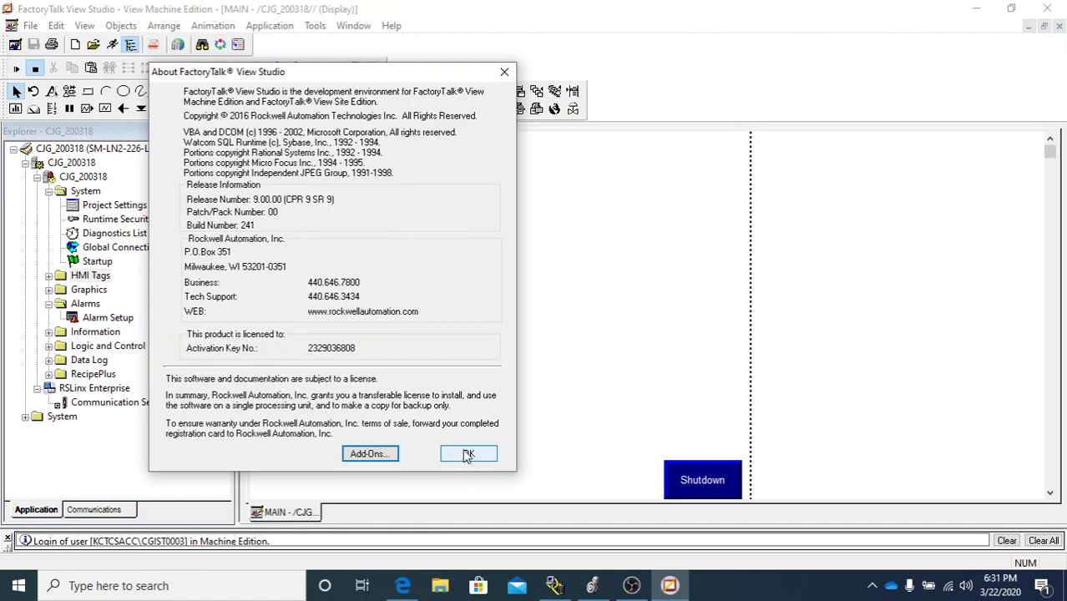
click(468, 454)
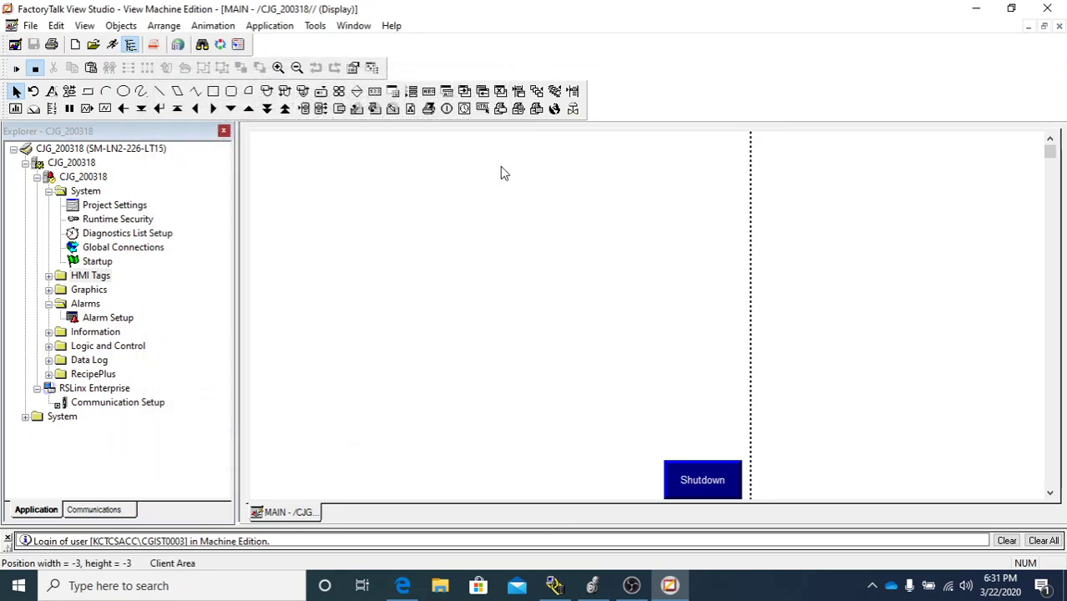